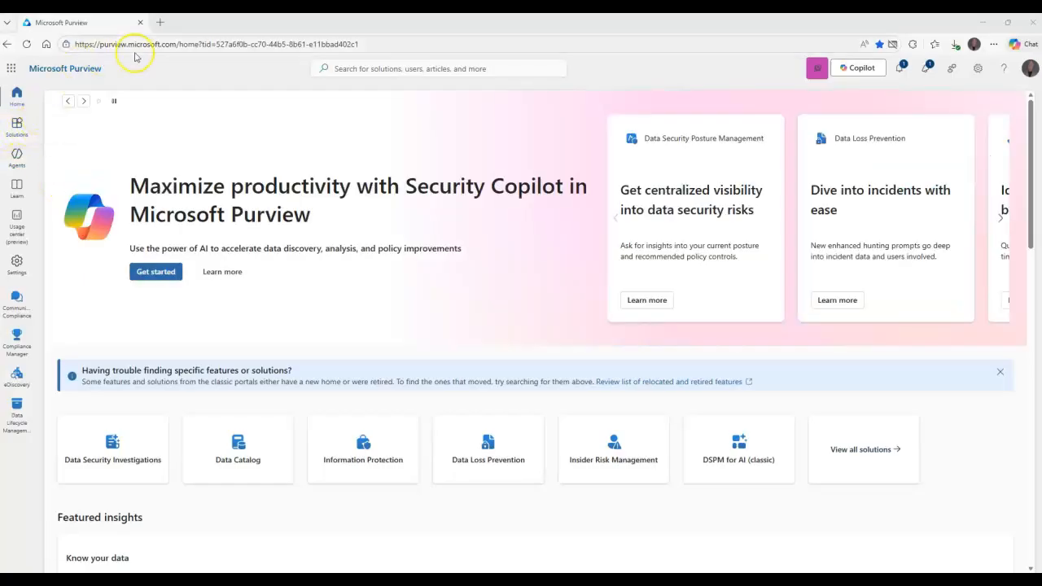
Go to eDiscovery, open the Content Search case, then its saved email and IM search.
left_click(16, 127)
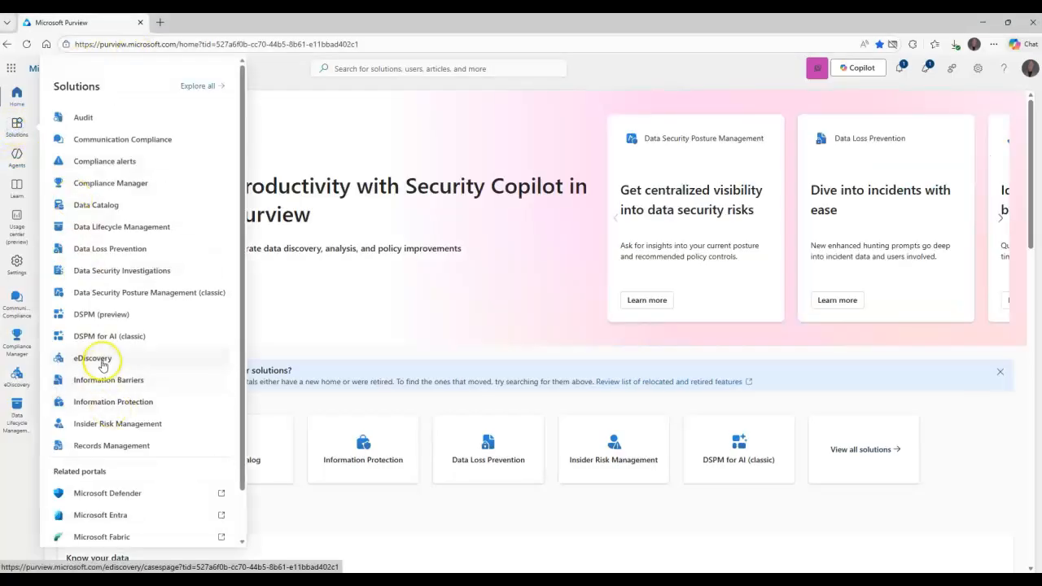
left_click(97, 358)
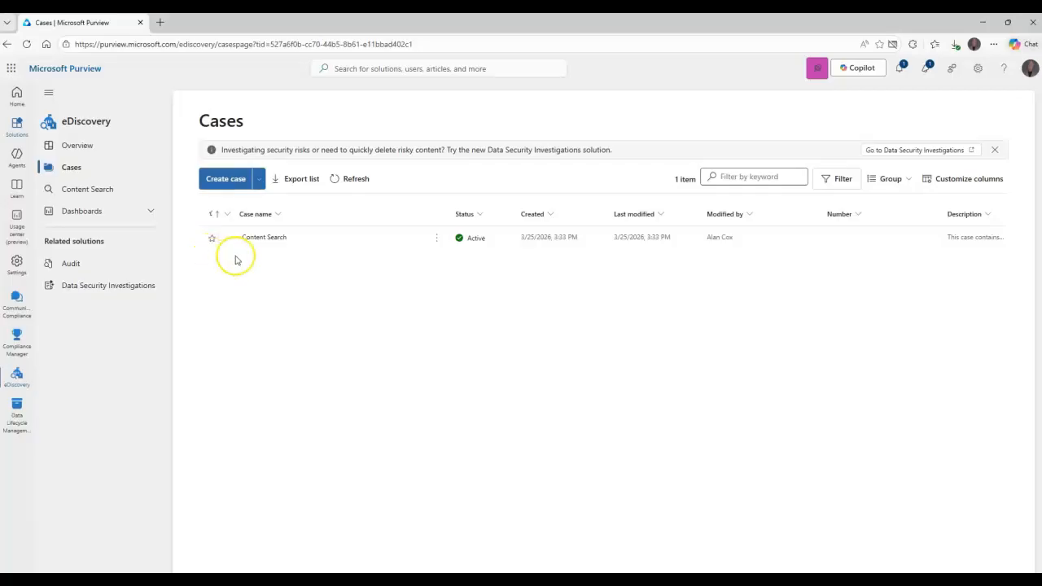
left_click(92, 191)
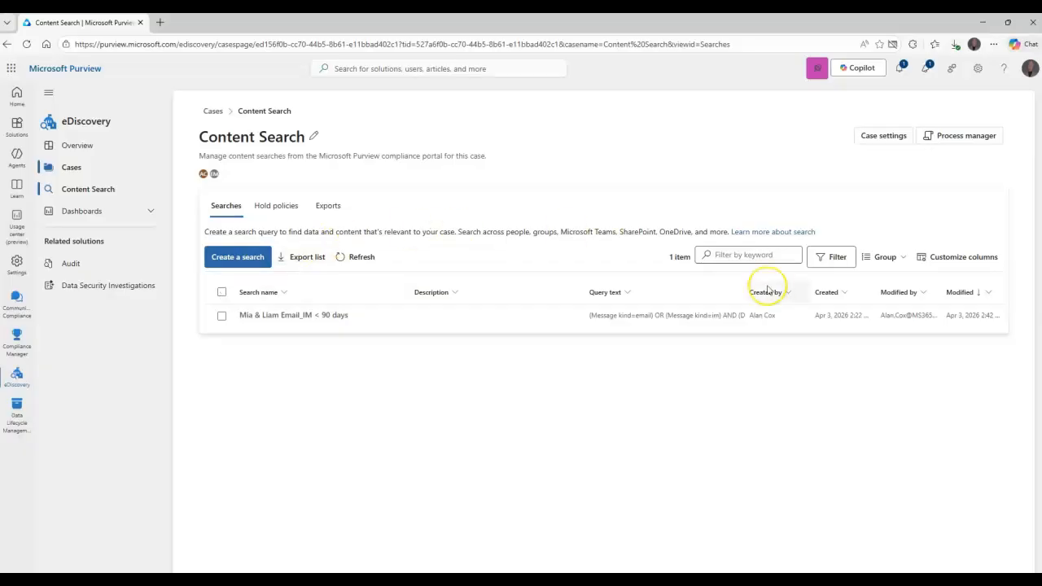
left_click(390, 315)
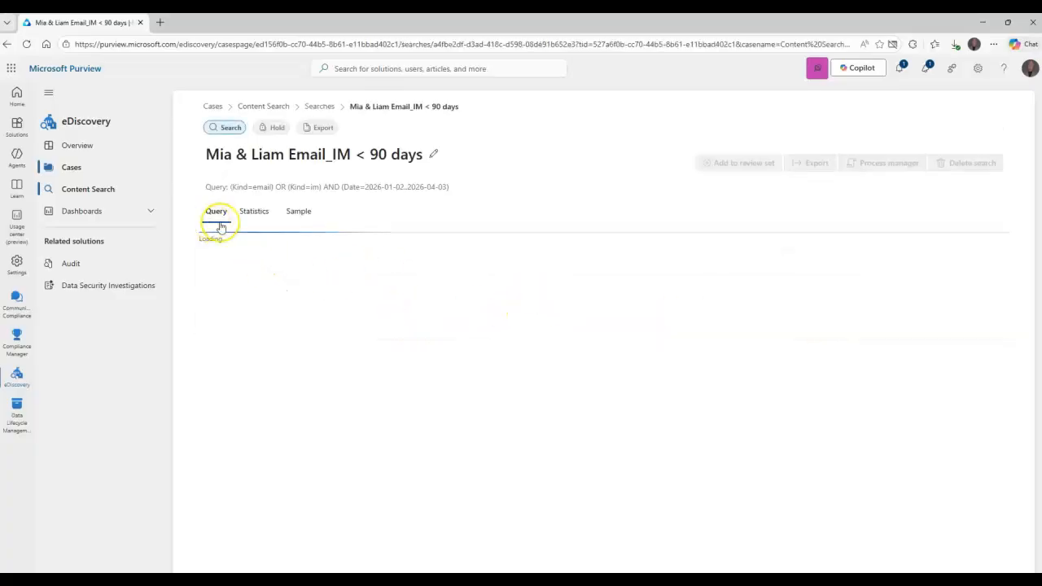
Select the search's query and review its statistics: 81 items across 2 data sources.
left_click_drag(205, 187, 322, 187)
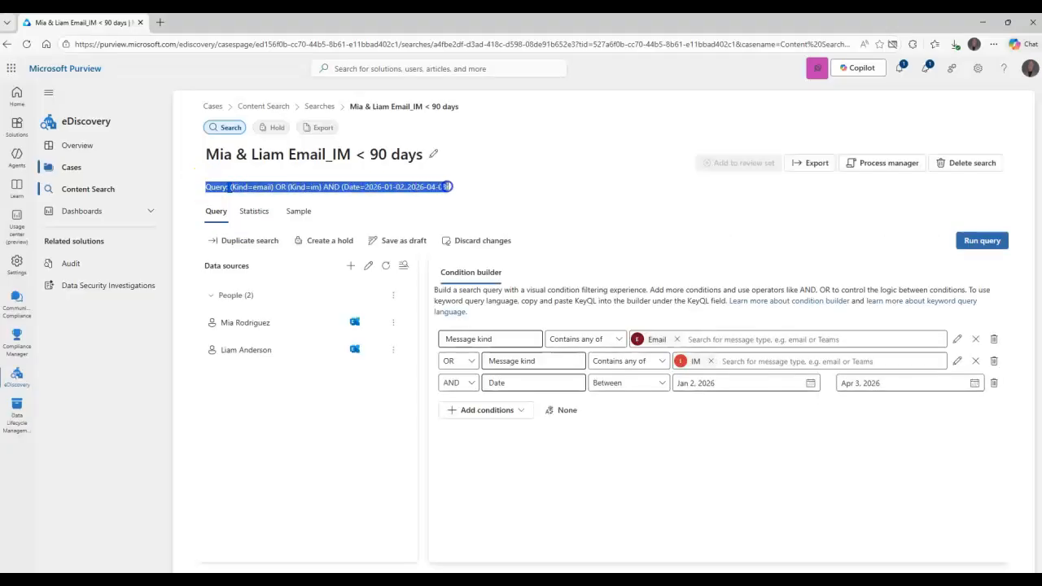
left_click_drag(448, 186, 450, 187)
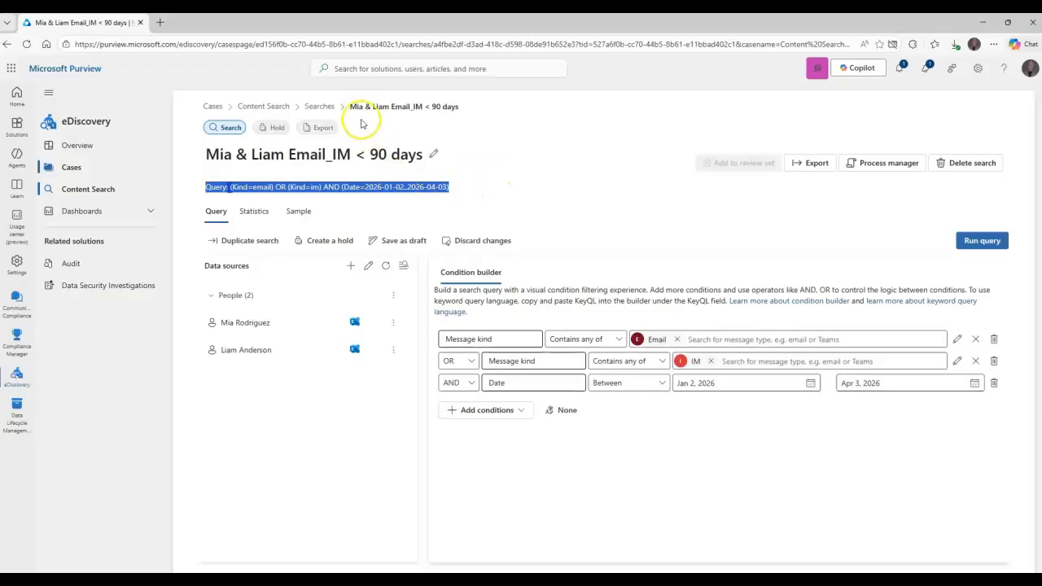
left_click(254, 210)
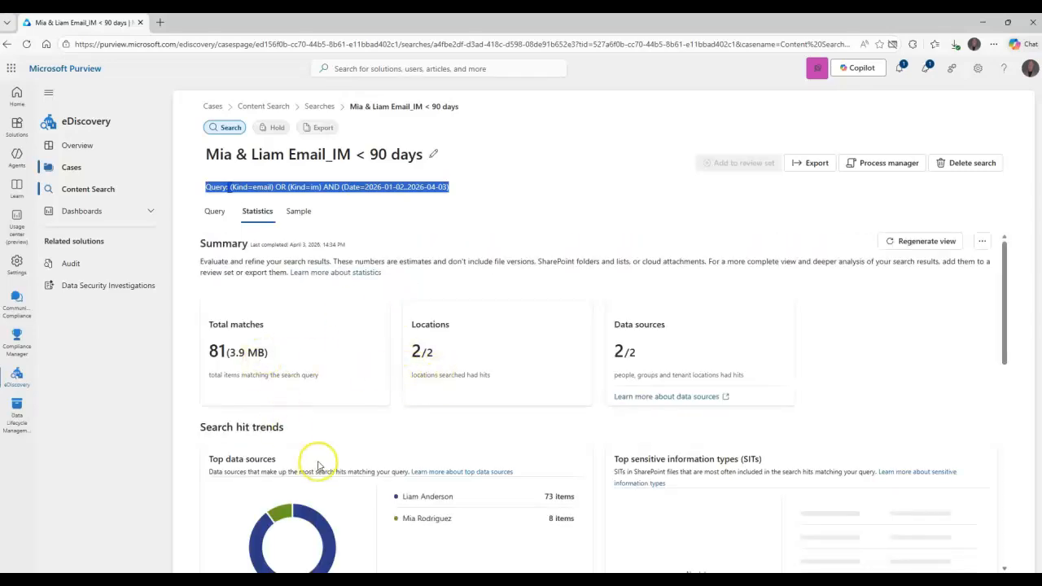
scroll(430, 371, "down", 4)
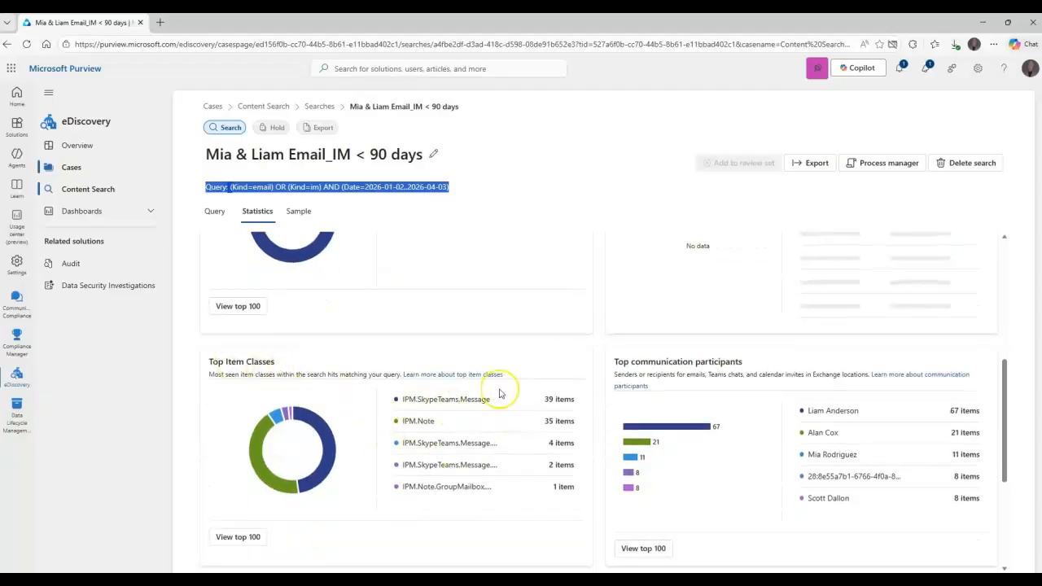
scroll(520, 390, "down", 1)
scroll(449, 421, "down", 1)
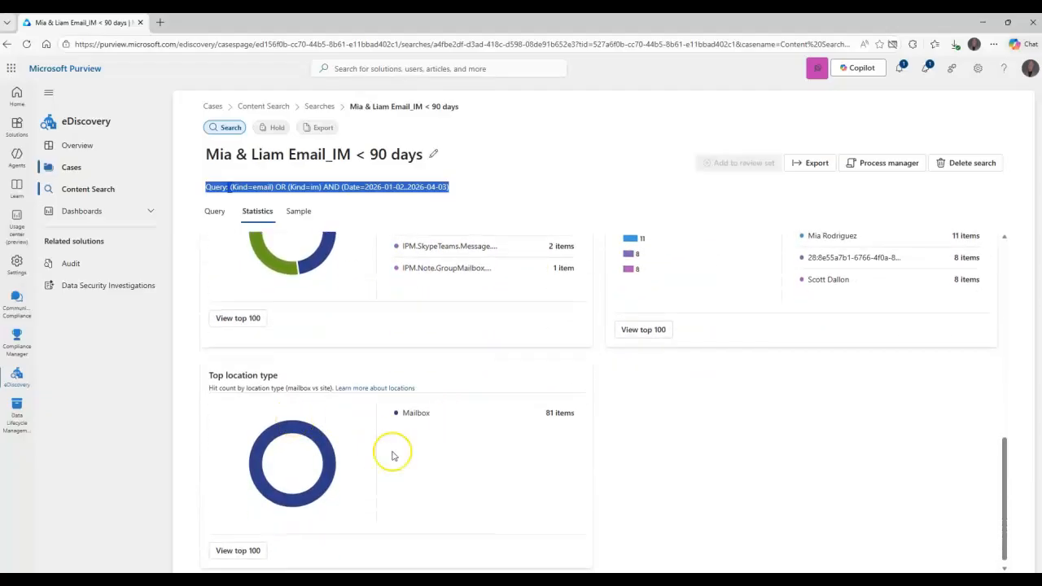
scroll(423, 439, "up", 6)
scroll(458, 423, "up", 1)
scroll(458, 326, "down", 4)
scroll(459, 414, "up", 5)
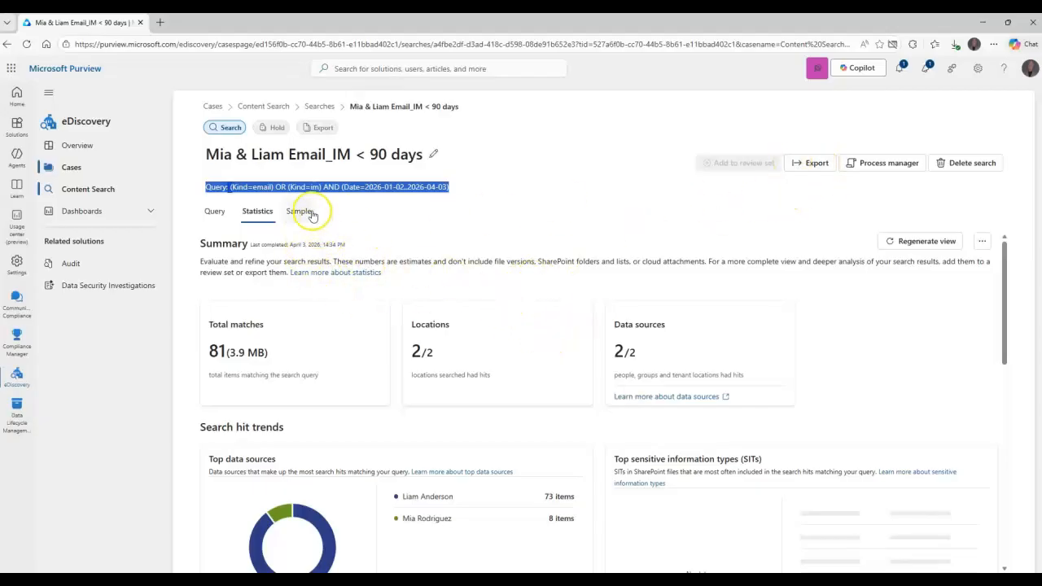
Check the sample results, open and cancel Export, and select the search title to copy.
left_click(311, 213)
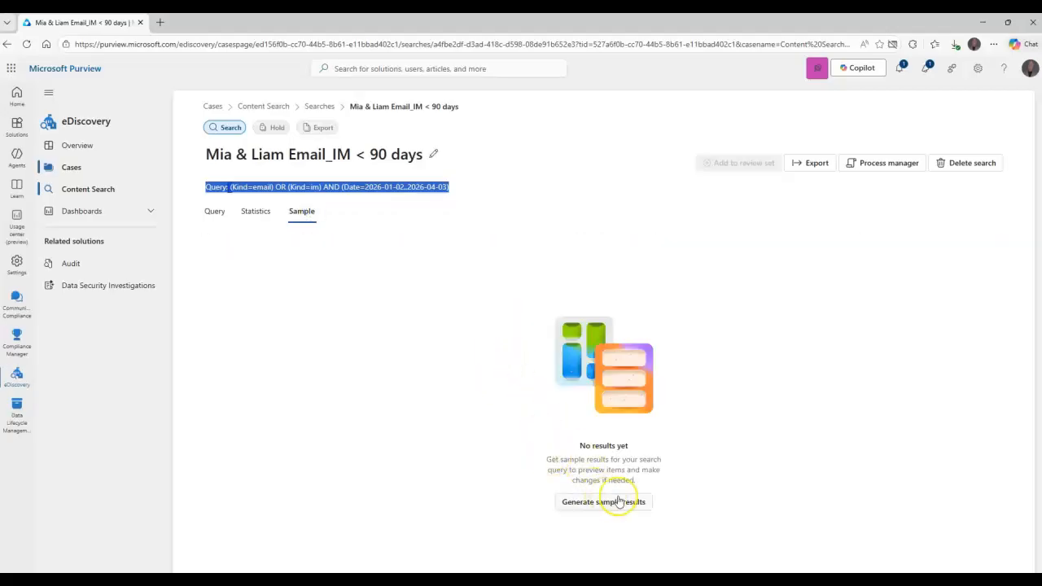
left_click(259, 213)
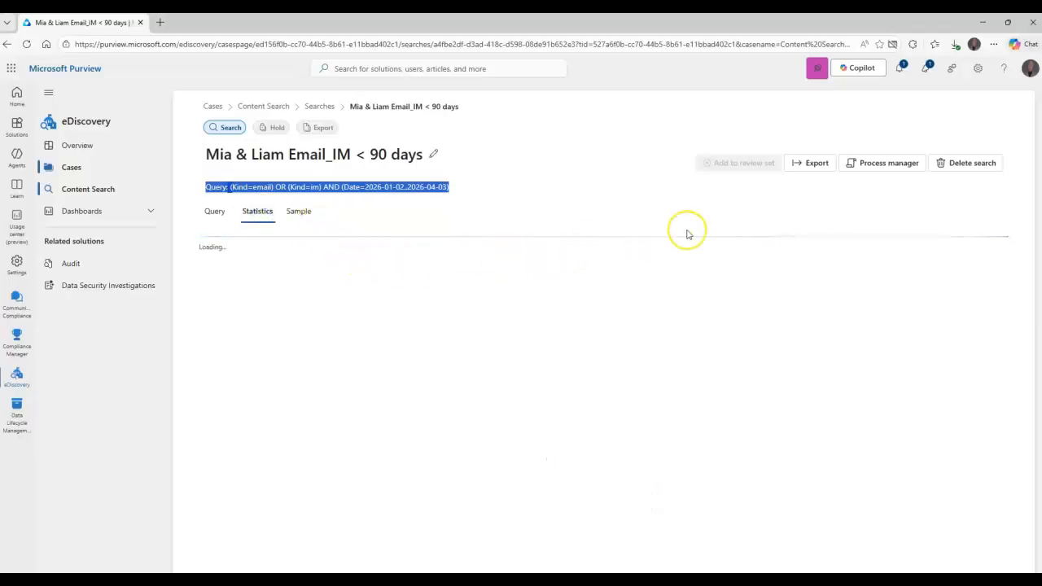
left_click(807, 164)
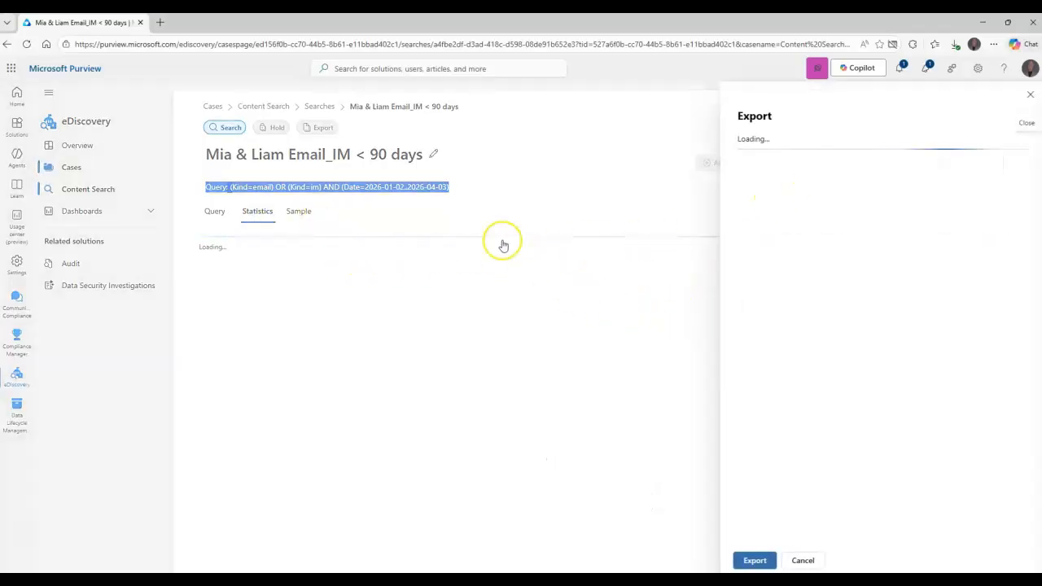
left_click(802, 558)
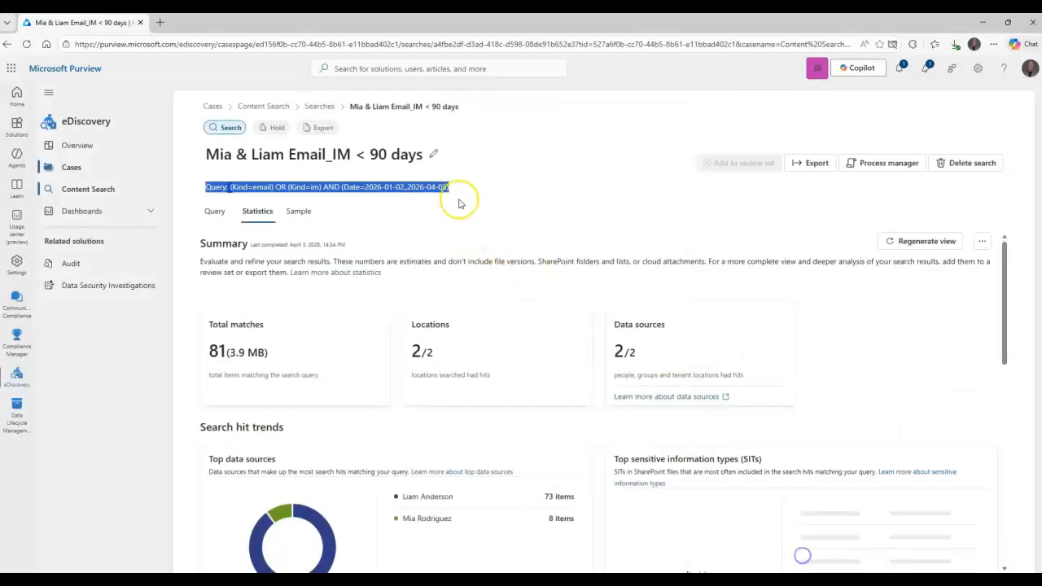
left_click_drag(424, 154, 199, 154)
key("ctrl+c")
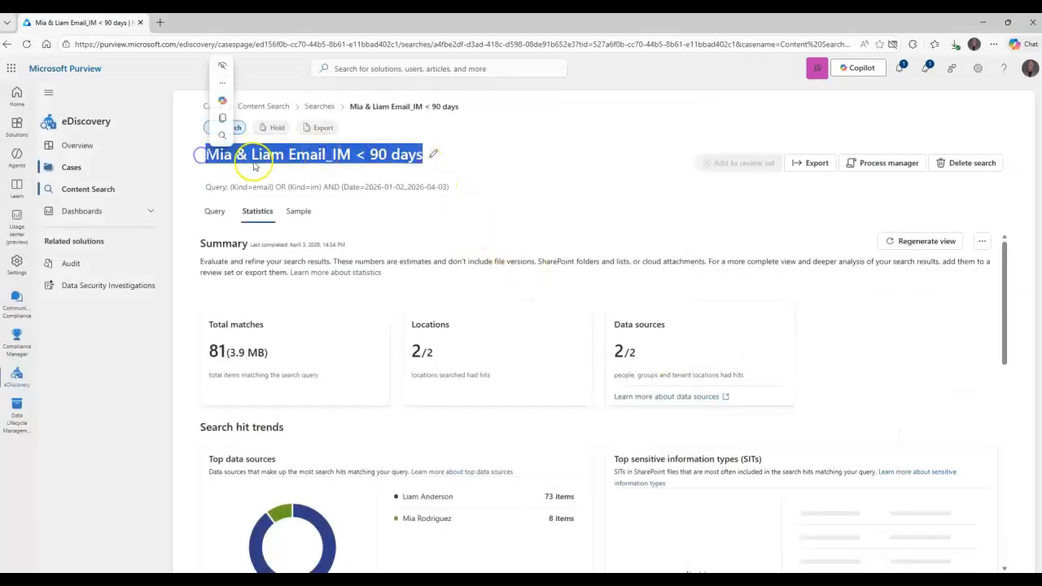
Start a new export and paste the search title as its export name.
left_click(812, 164)
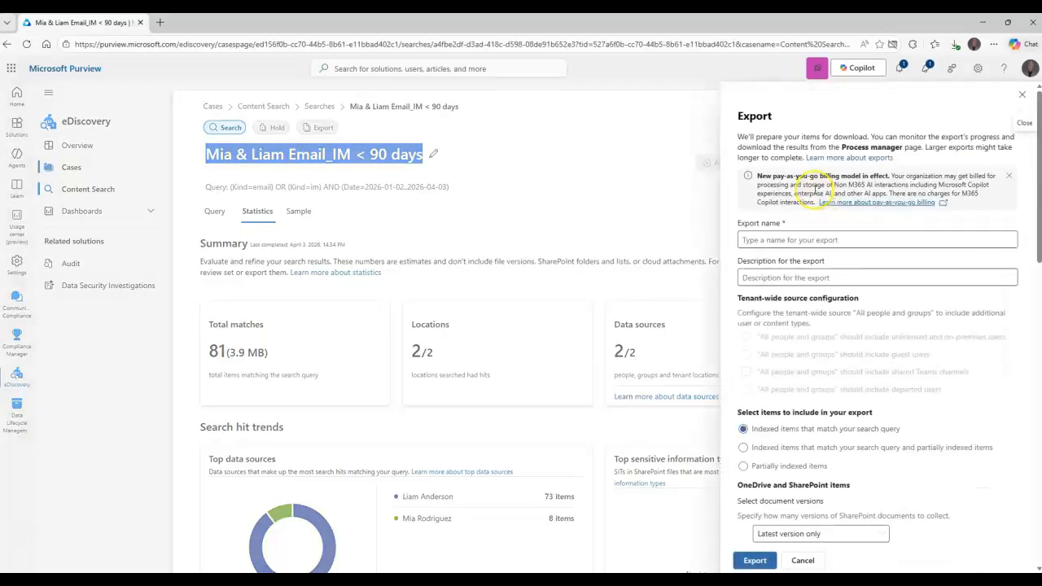
left_click(804, 238)
key("ctrl+v")
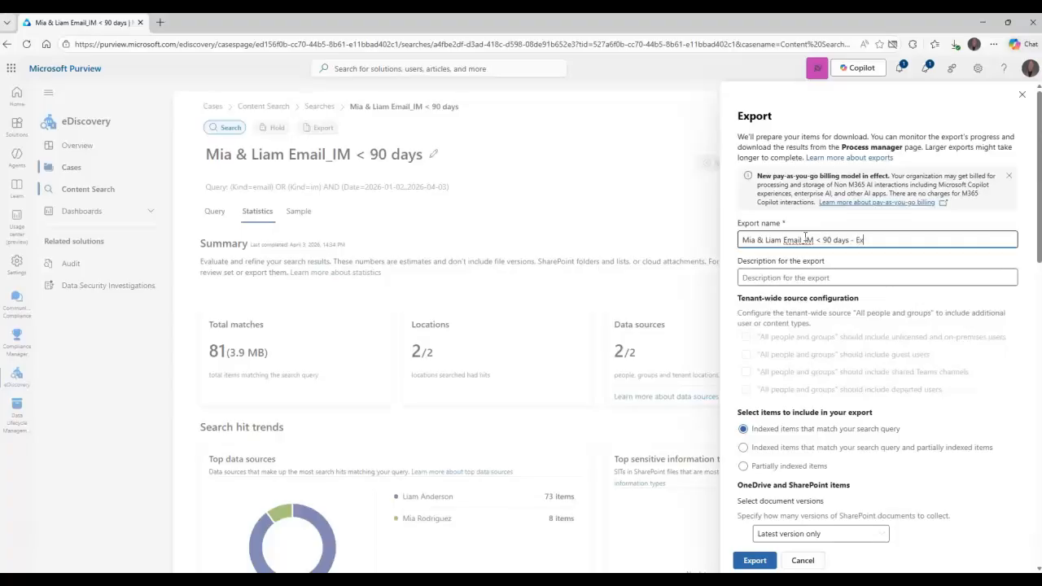
left_click(843, 275)
Set the export's document versions to Latest version only.
scroll(793, 295, "down", 1)
scroll(800, 288, "down", 1)
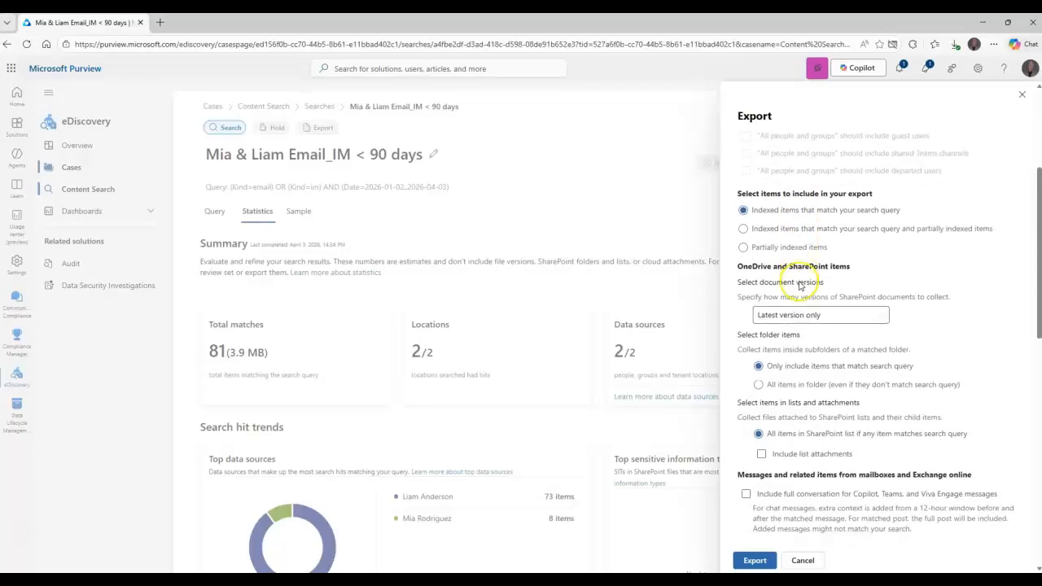
scroll(802, 268, "up", 1)
scroll(806, 241, "down", 2)
scroll(805, 241, "up", 2)
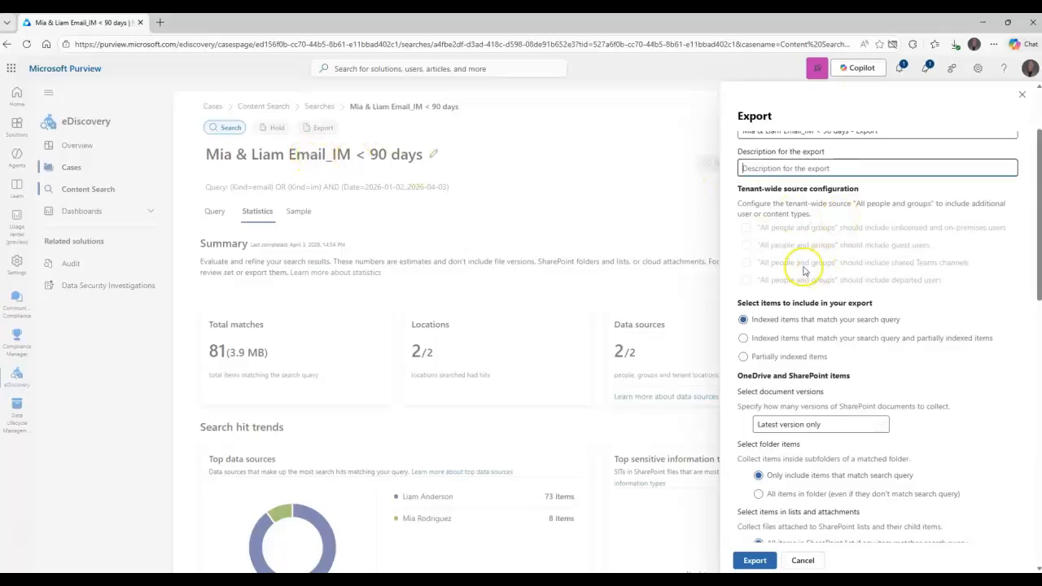
scroll(802, 262, "down", 1)
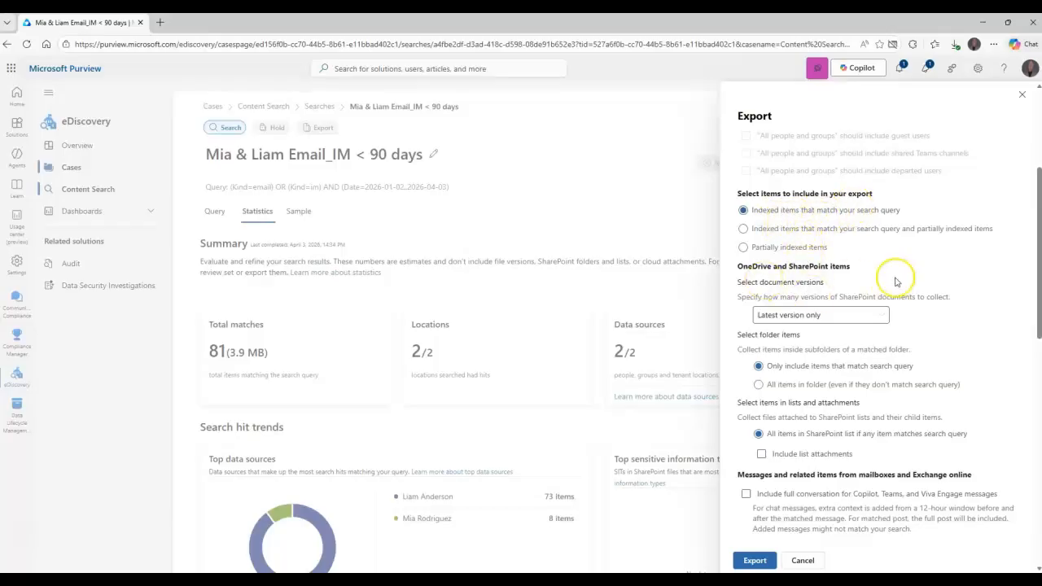
left_click(793, 315)
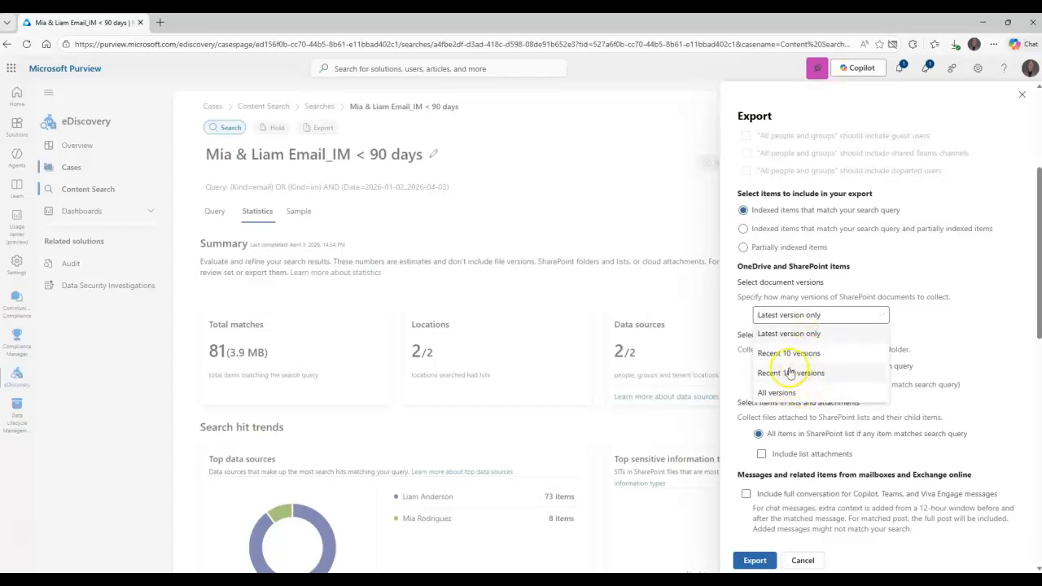
left_click(975, 297)
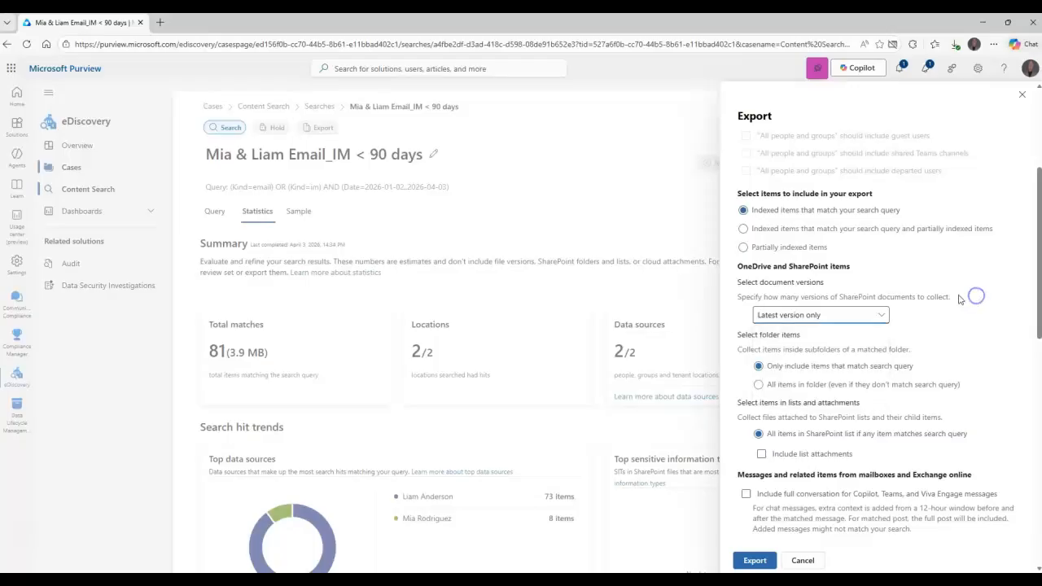
scroll(877, 279, "down", 2)
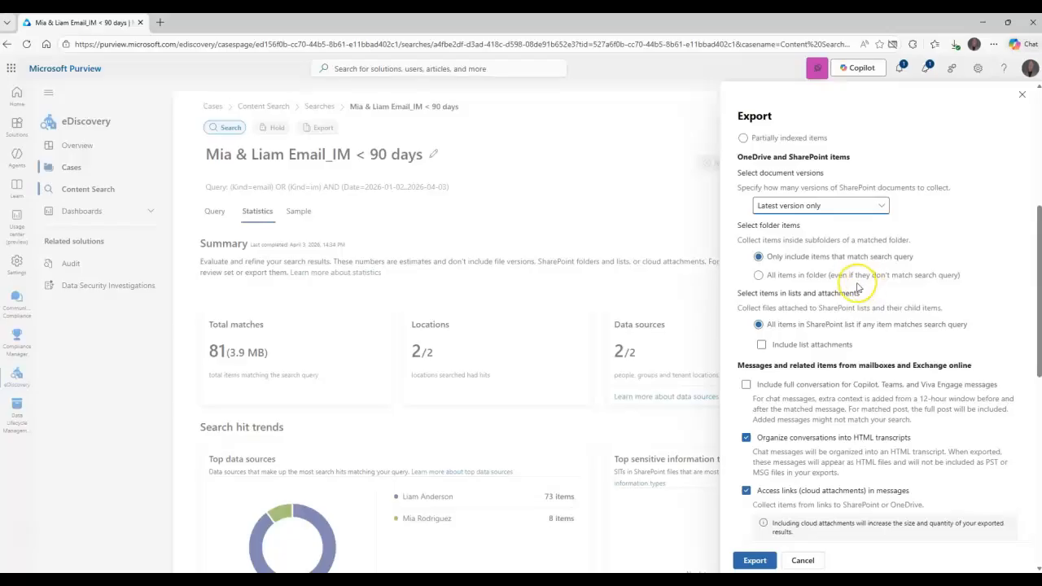
Include full conversations for chat messages and read the 12-hour context window note.
scroll(814, 307, "down", 1)
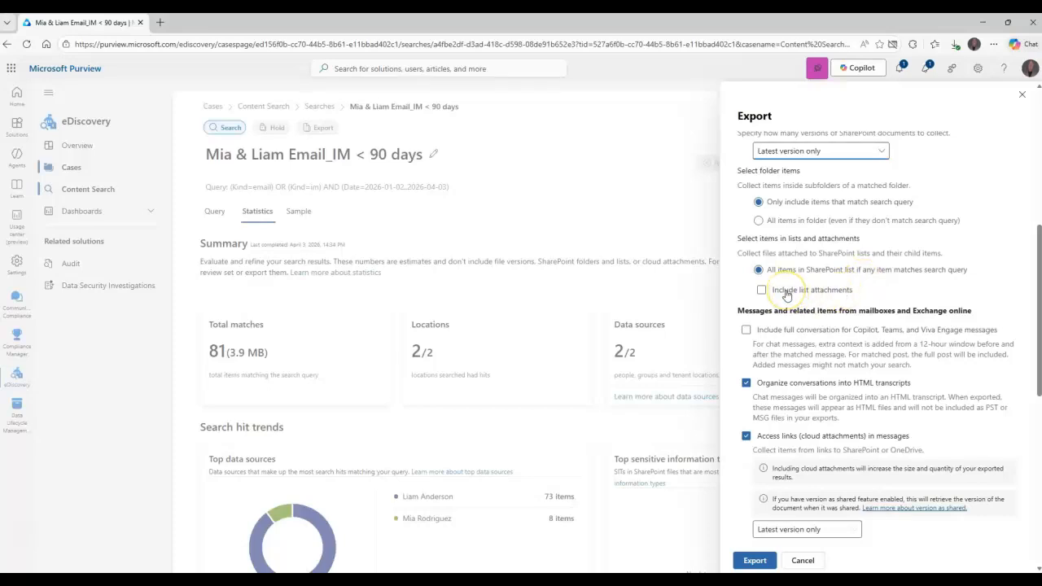
scroll(846, 276, "down", 2)
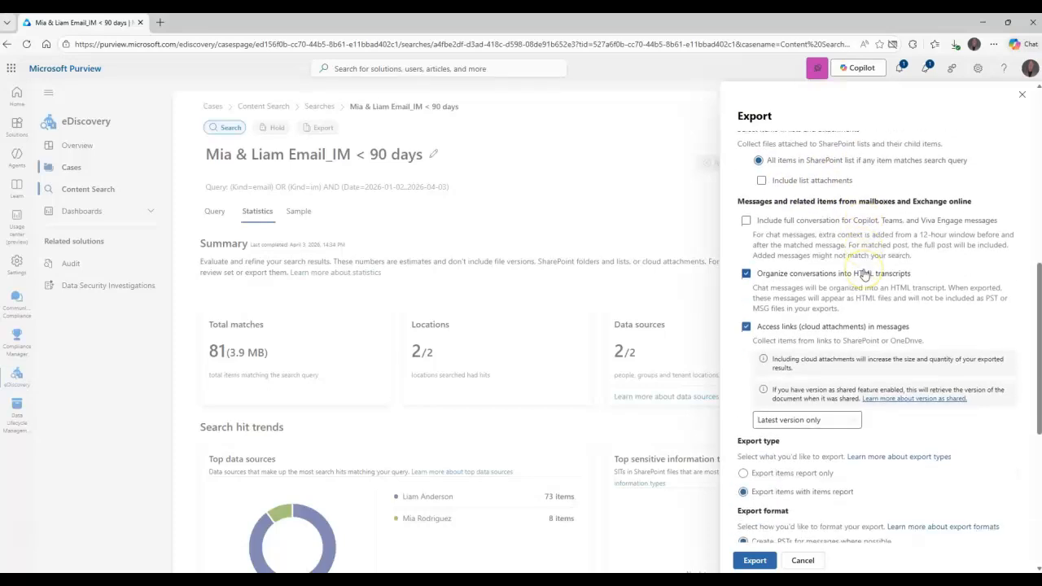
left_click(808, 221)
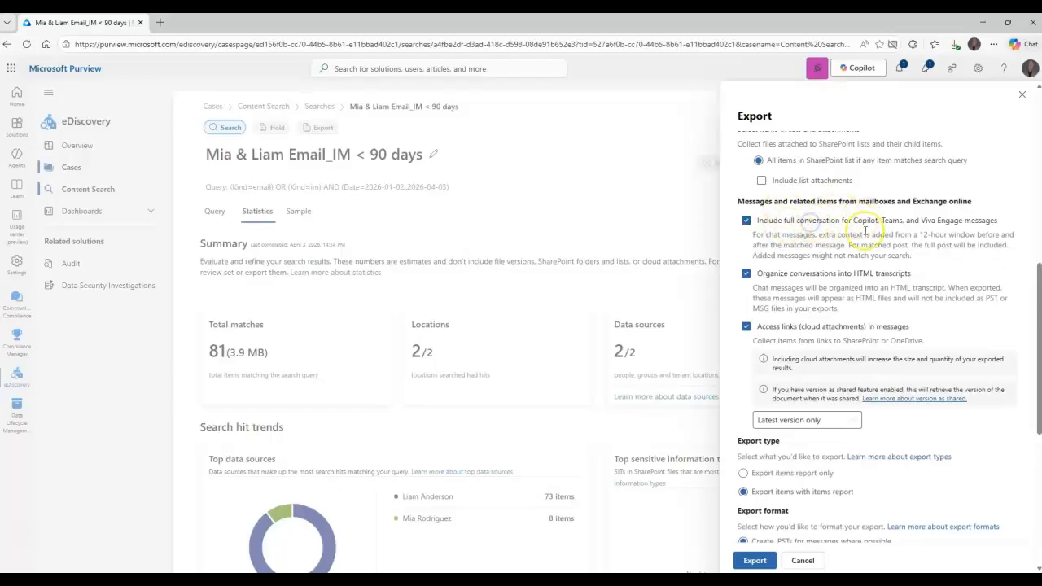
left_click_drag(875, 234, 851, 252)
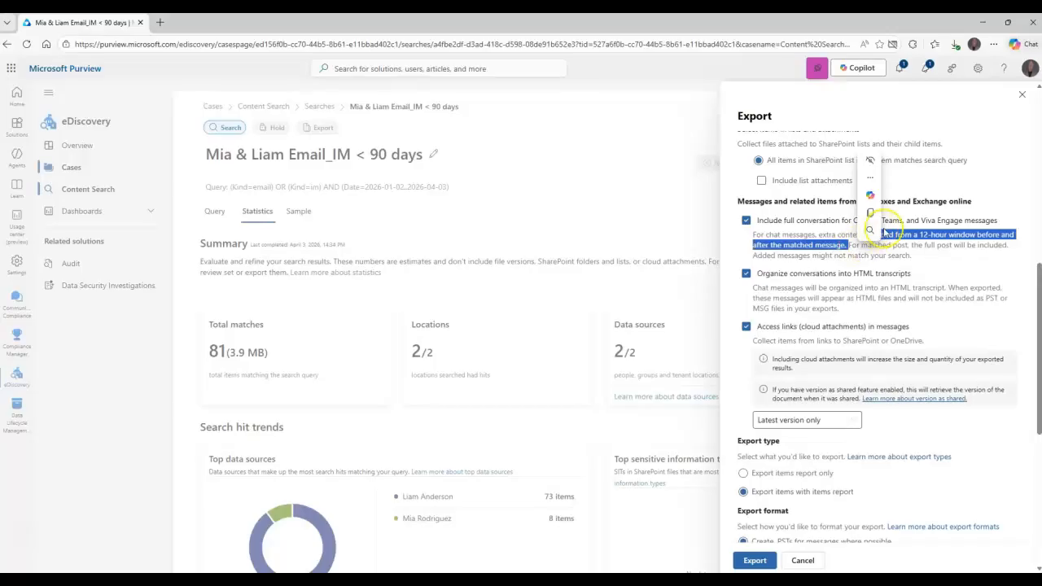
mouse_move(887, 230)
scroll(924, 281, "down", 2)
scroll(928, 278, "up", 3)
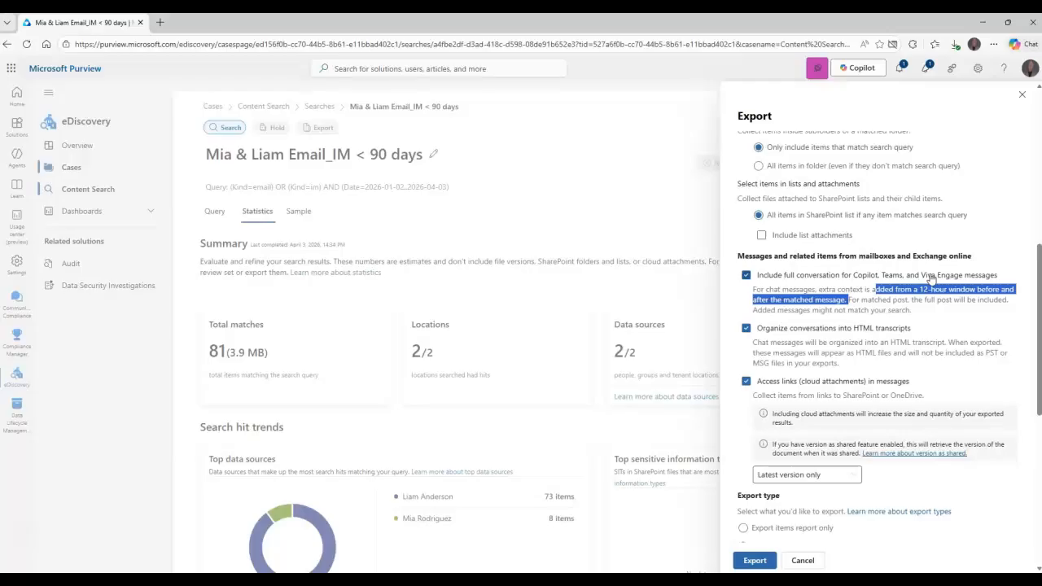
scroll(927, 281, "down", 3)
scroll(923, 282, "up", 3)
scroll(922, 281, "down", 2)
scroll(921, 278, "up", 1)
scroll(921, 281, "down", 2)
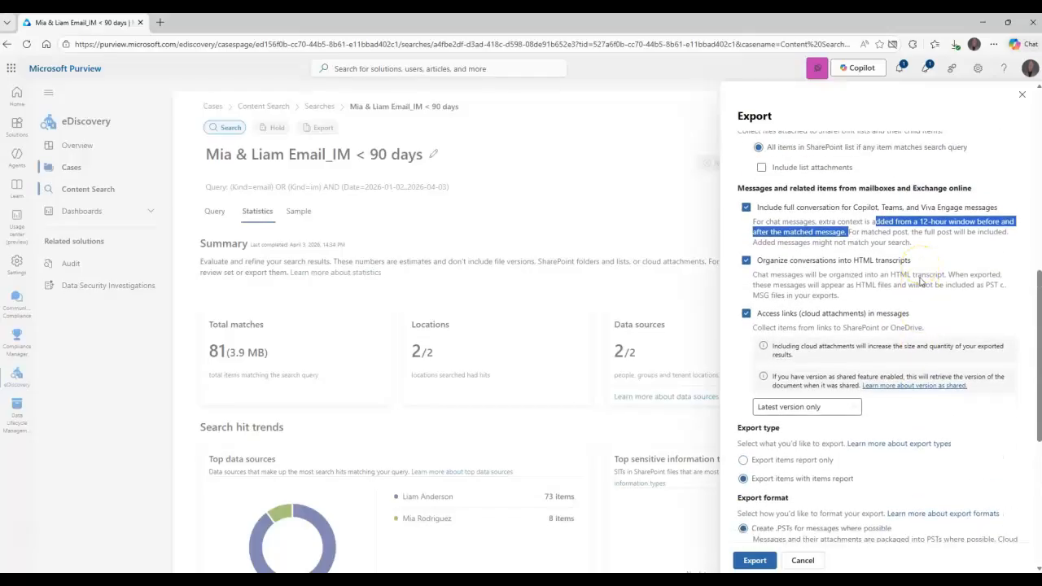
scroll(903, 281, "up", 2)
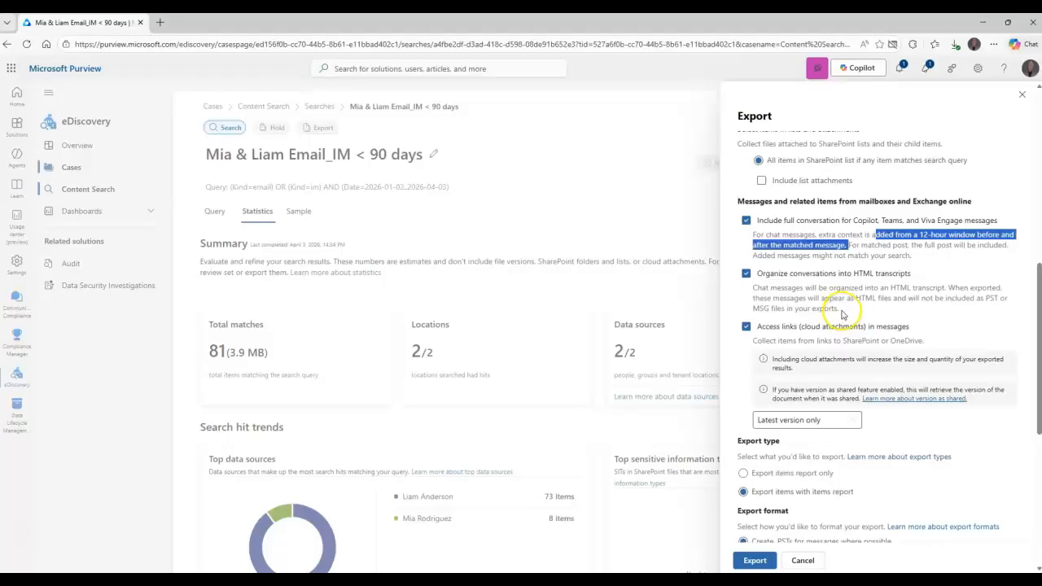
Turn off organizing conversations into HTML transcripts.
left_click(846, 274)
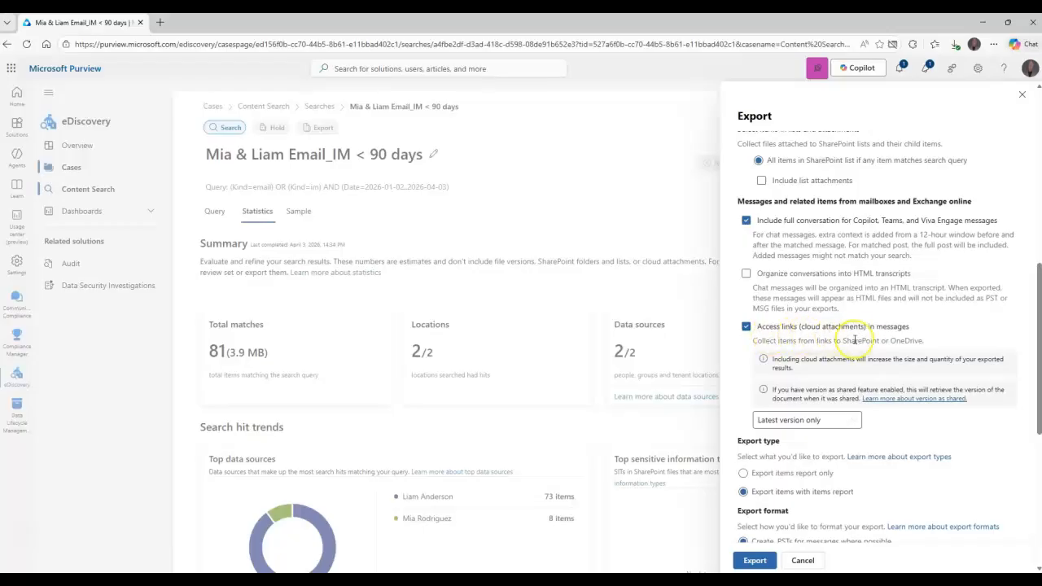
scroll(804, 351, "down", 2)
left_click(803, 310)
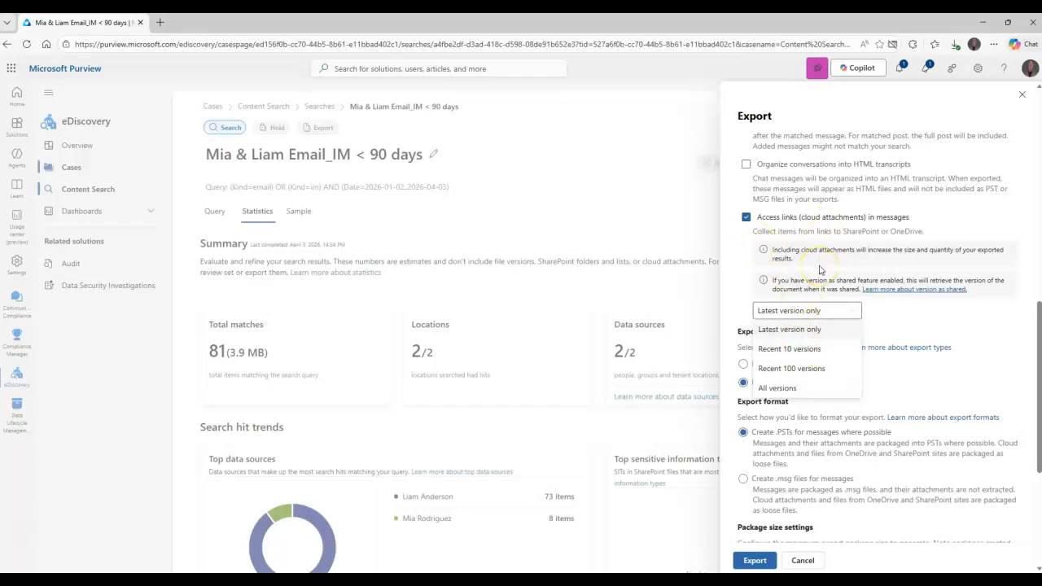
Keep Latest version only, set max PST package size to 10 GB, and start the export.
left_click(896, 320)
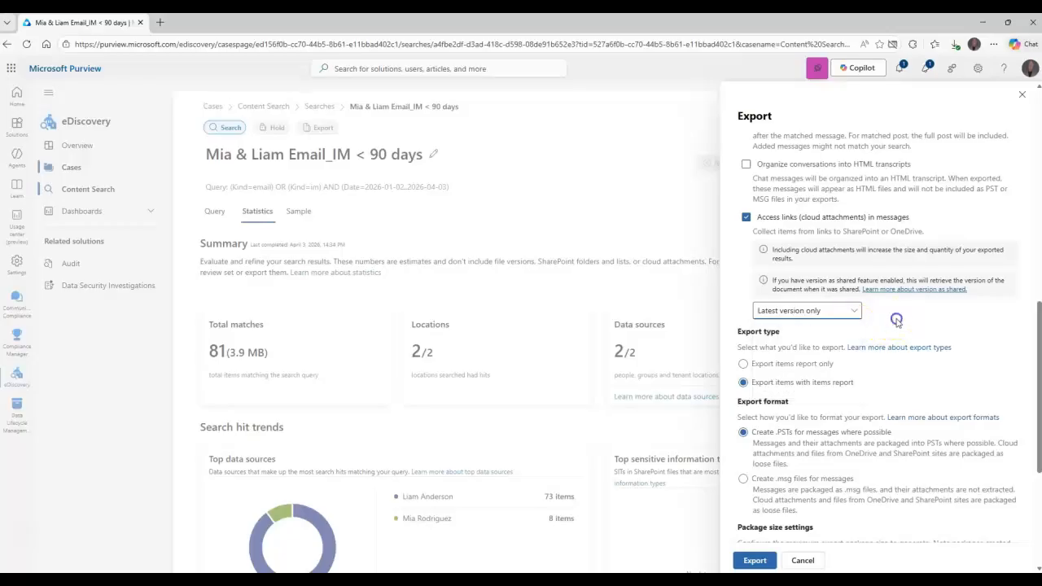
scroll(895, 320, "down", 1)
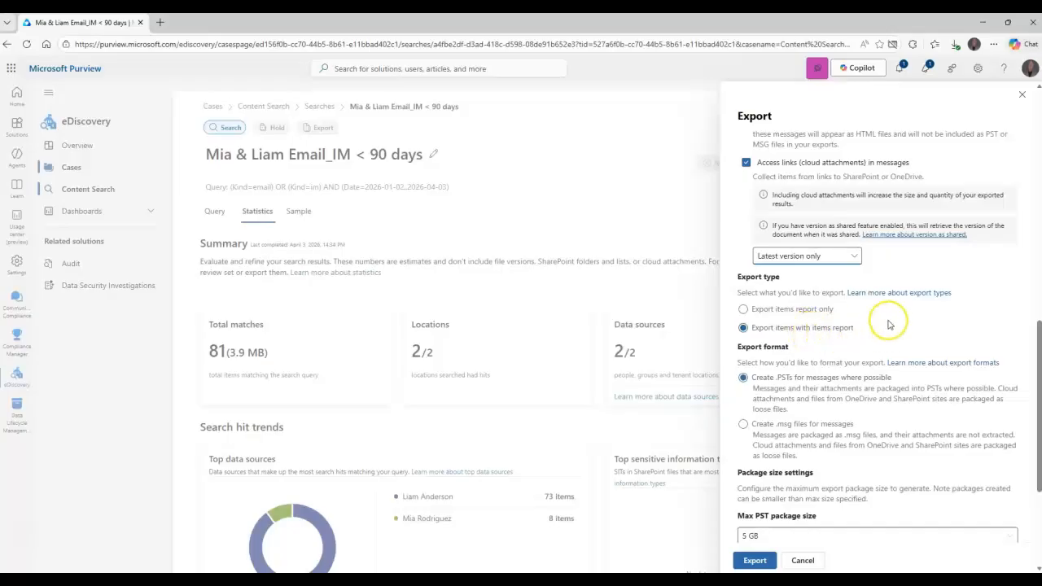
scroll(887, 325, "down", 2)
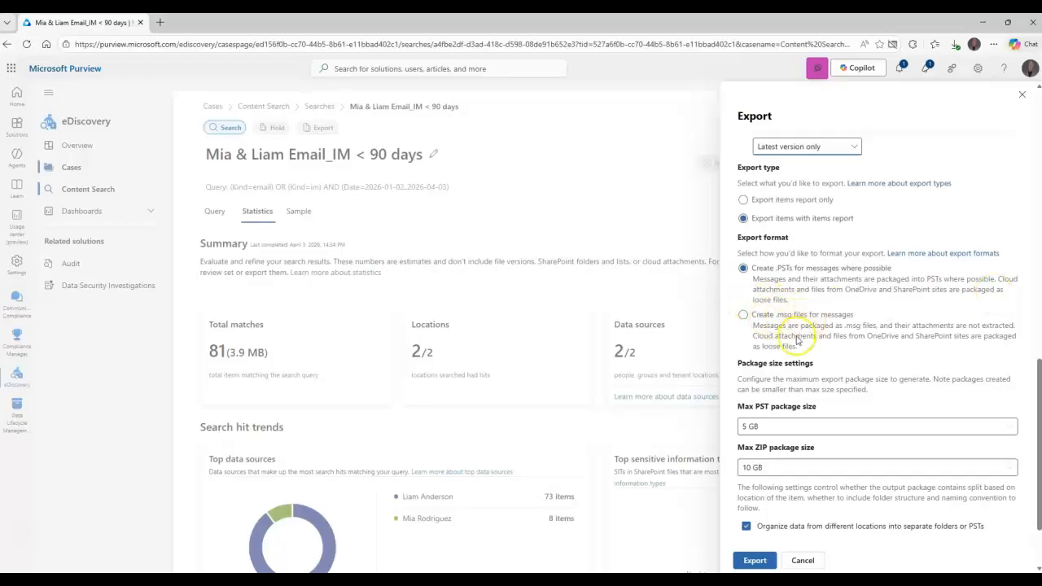
scroll(844, 345, "down", 2)
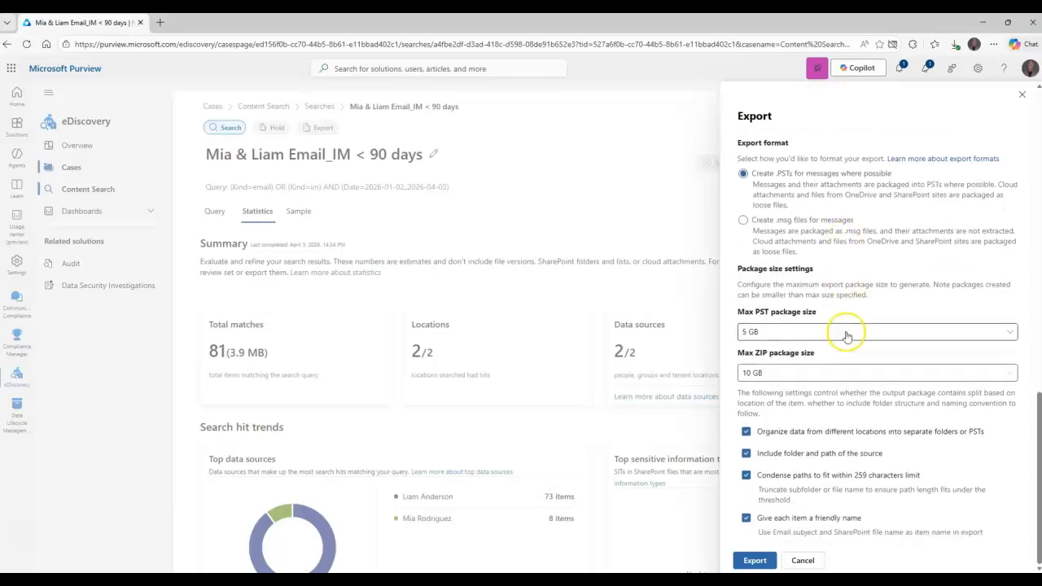
left_click(792, 333)
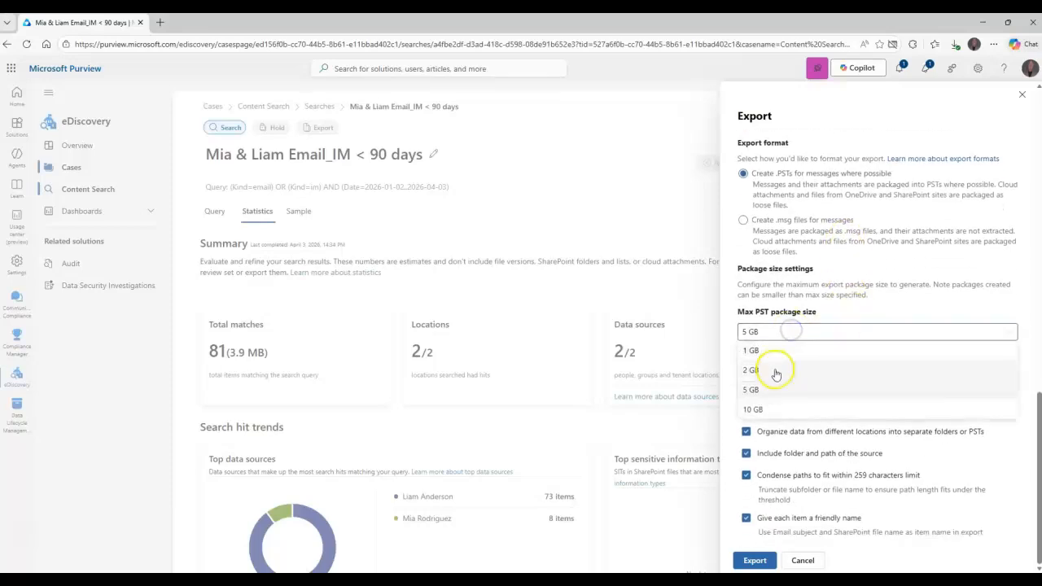
left_click(765, 410)
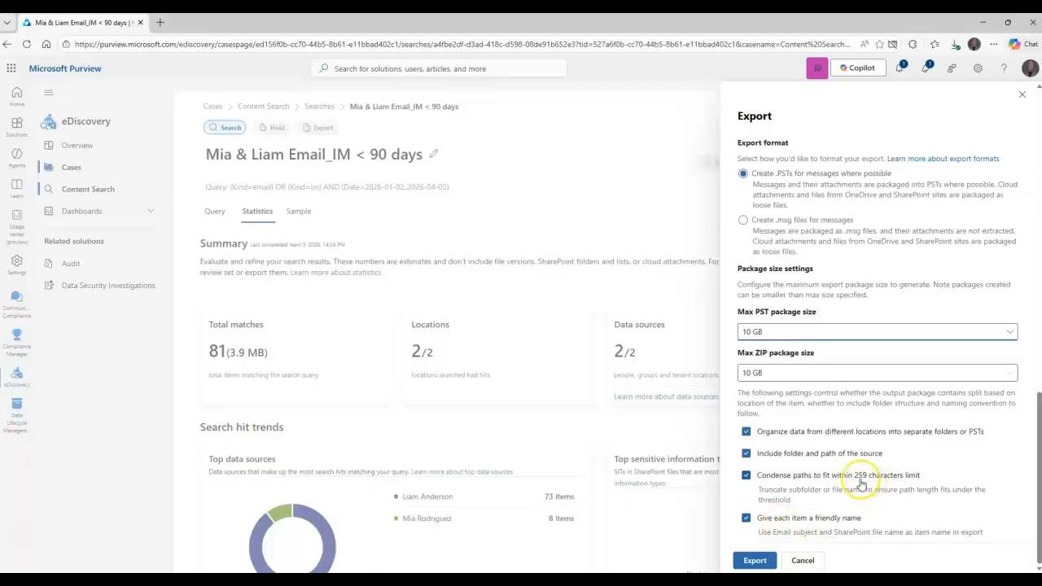
left_click(754, 560)
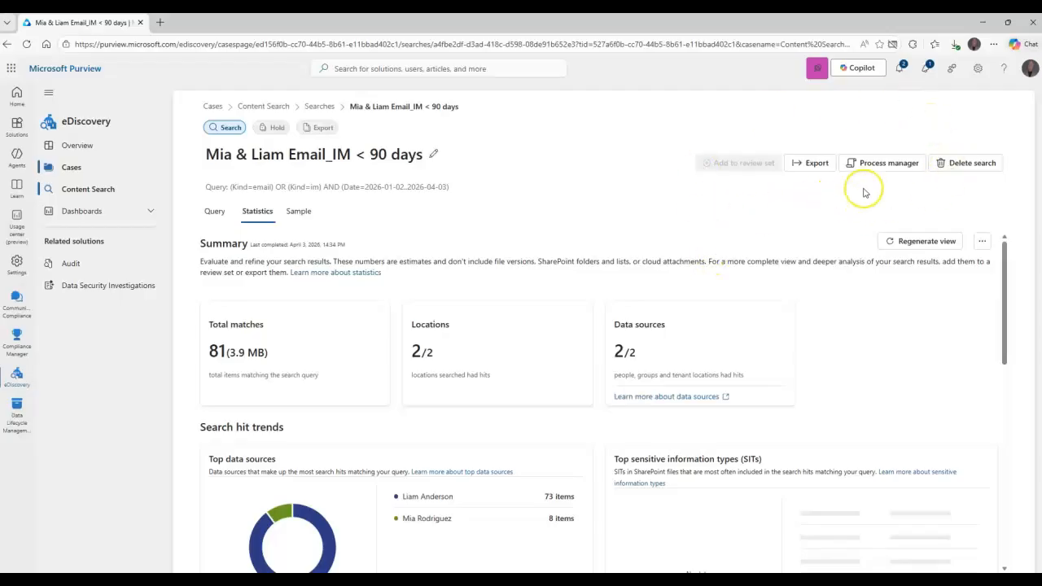
left_click(872, 163)
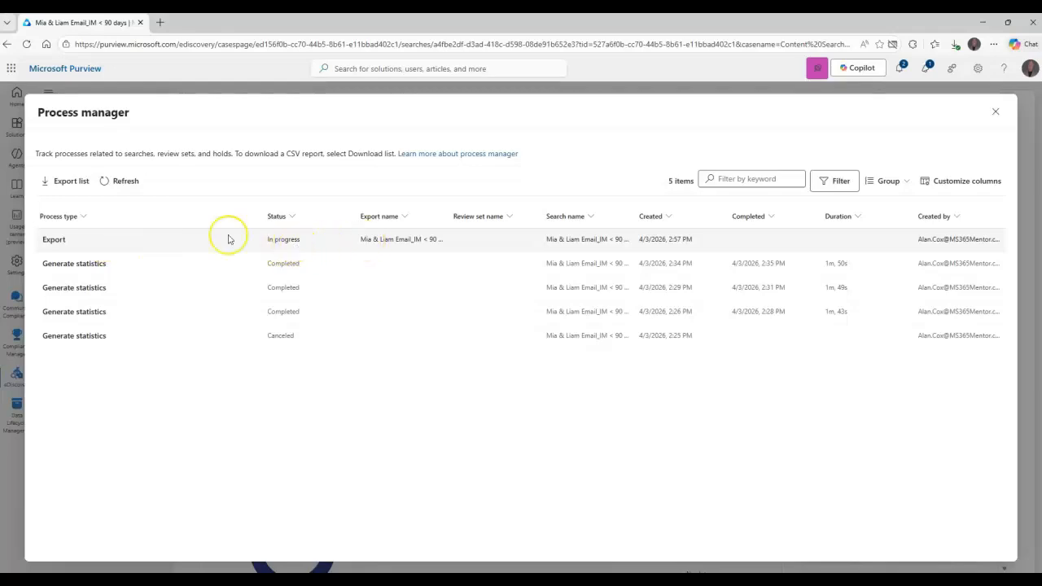
left_click(126, 184)
left_click(125, 184)
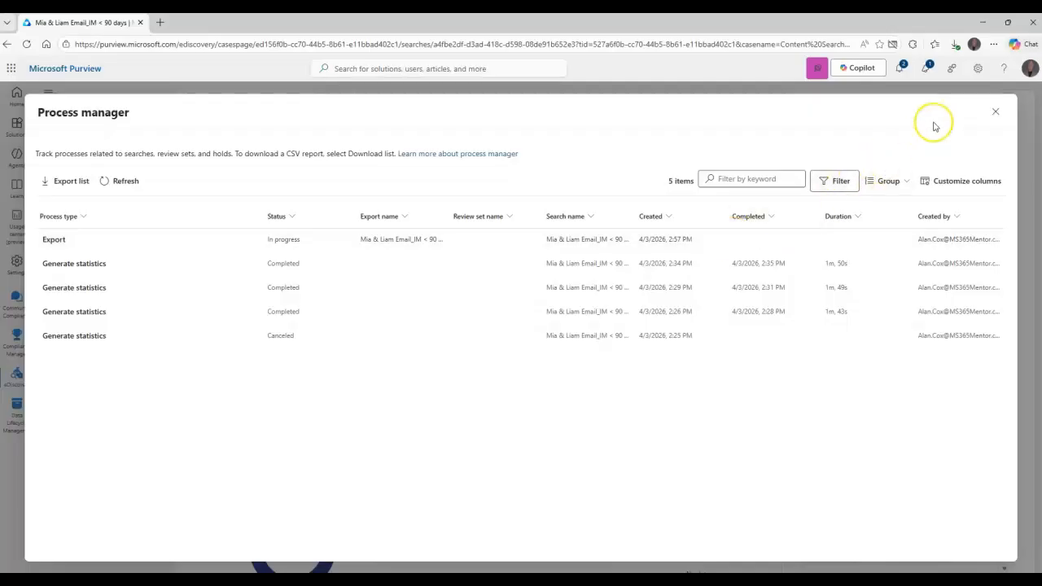
left_click(994, 111)
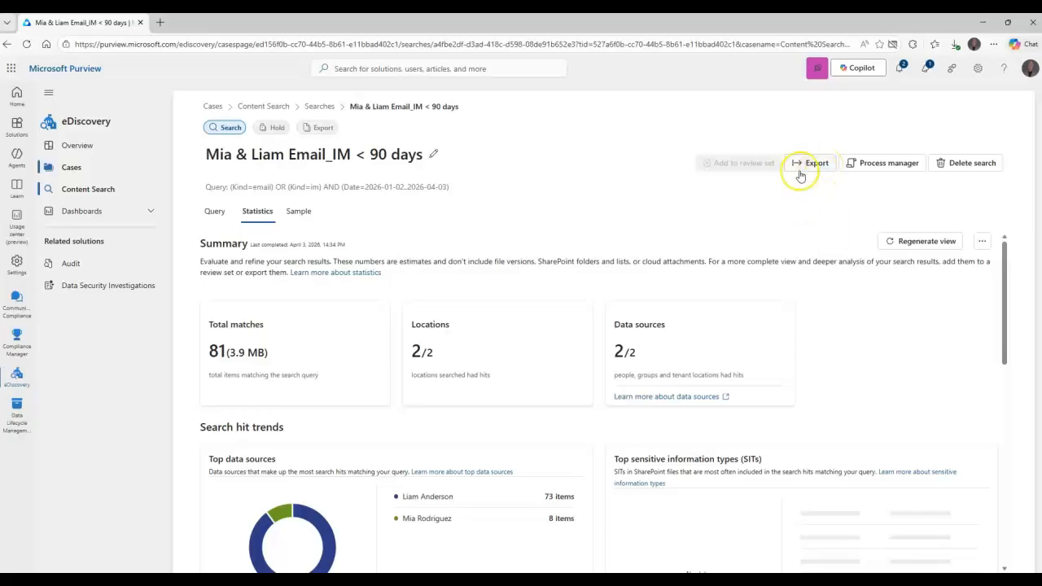
Refresh the Exports list and review the in-progress export's Overview and Settings details.
left_click(319, 133)
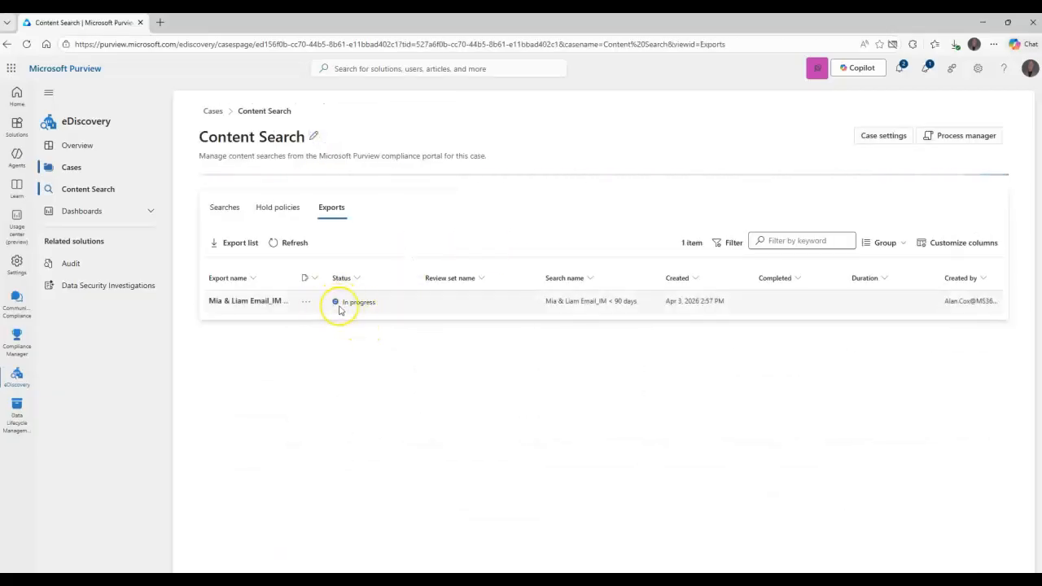
left_click(296, 244)
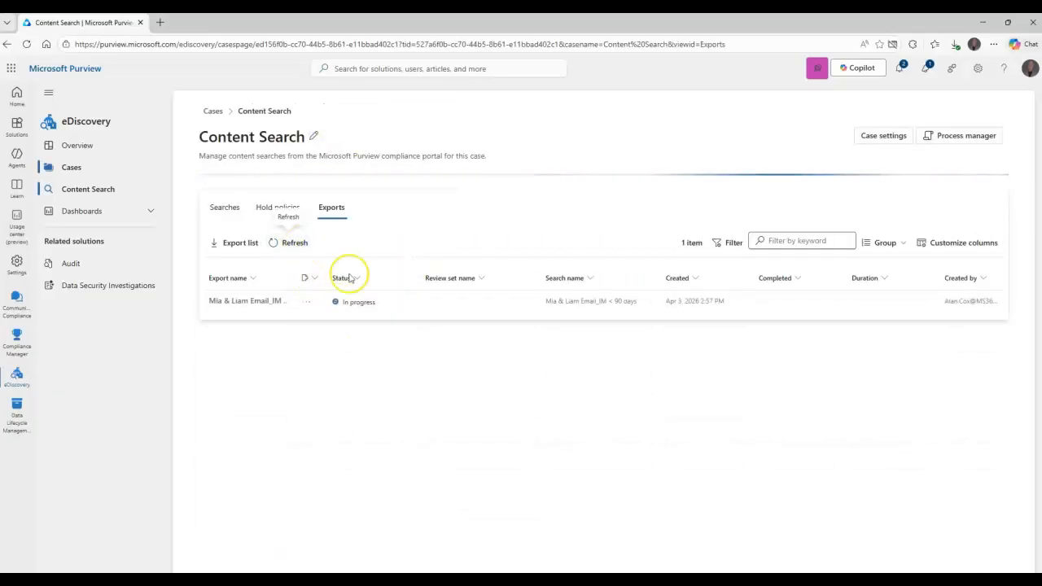
left_click(274, 299)
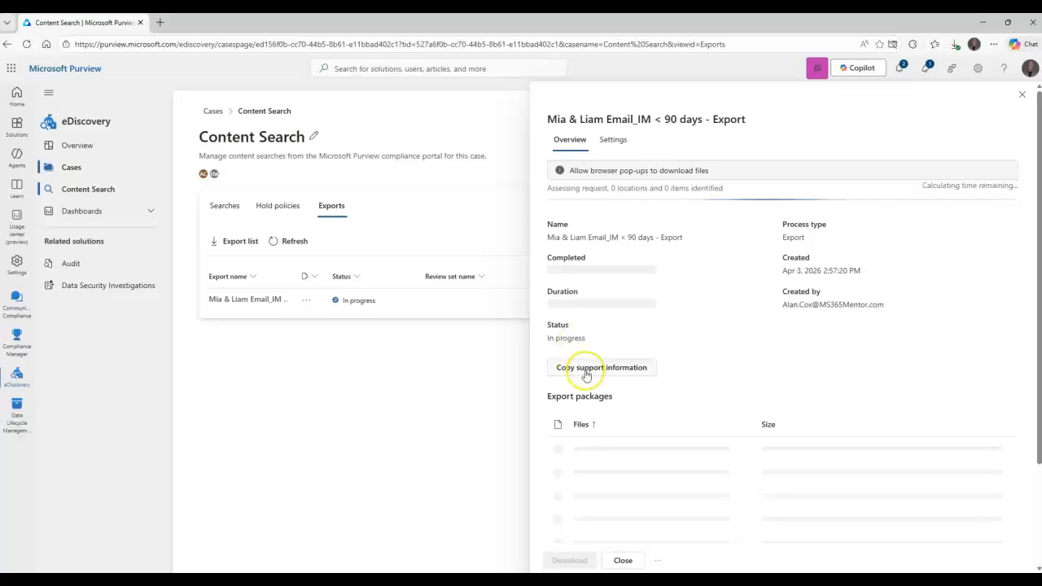
scroll(693, 370, "down", 2)
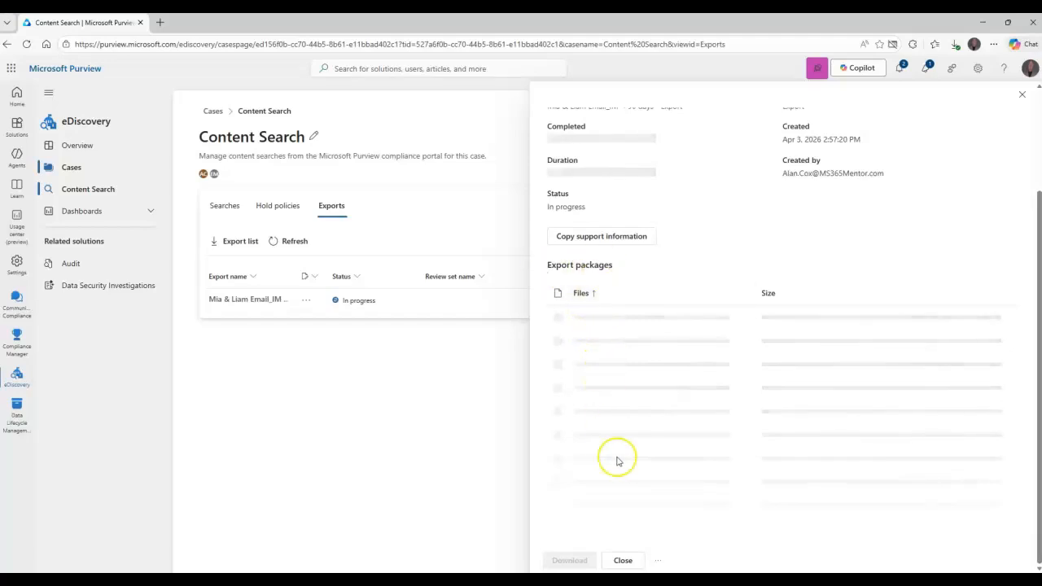
scroll(645, 375, "up", 2)
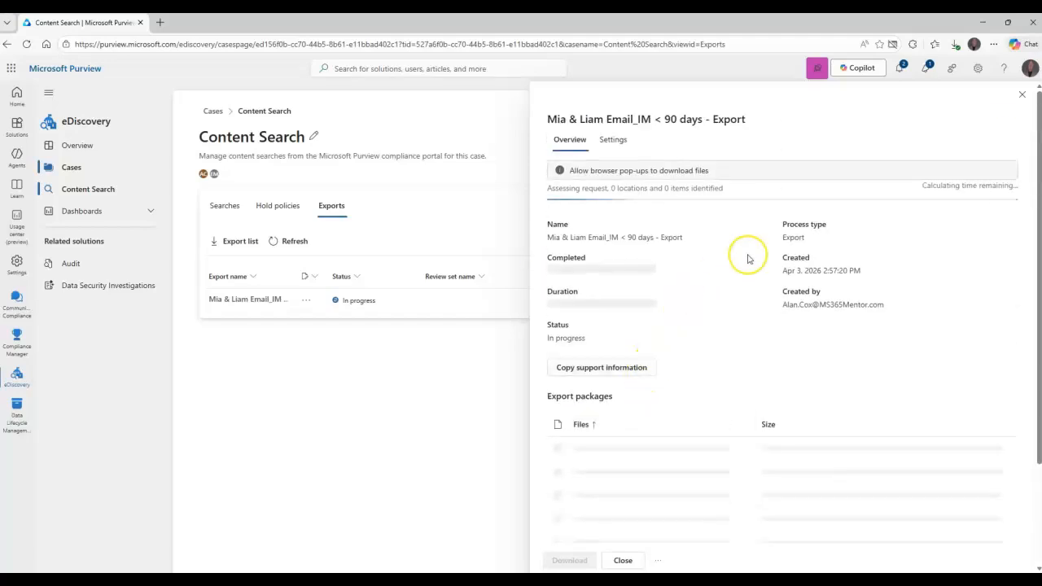
left_click(612, 140)
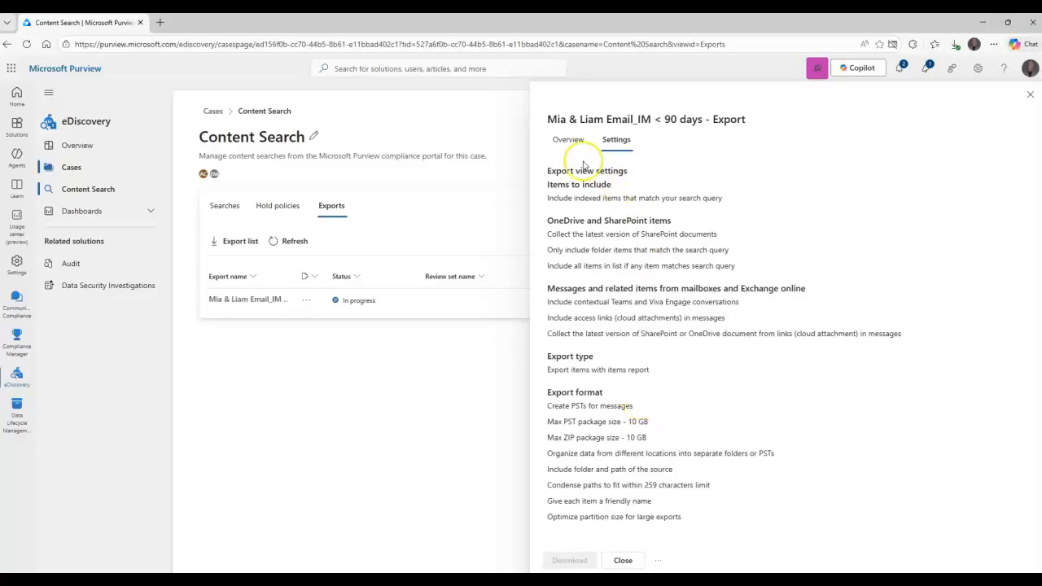
left_click(568, 138)
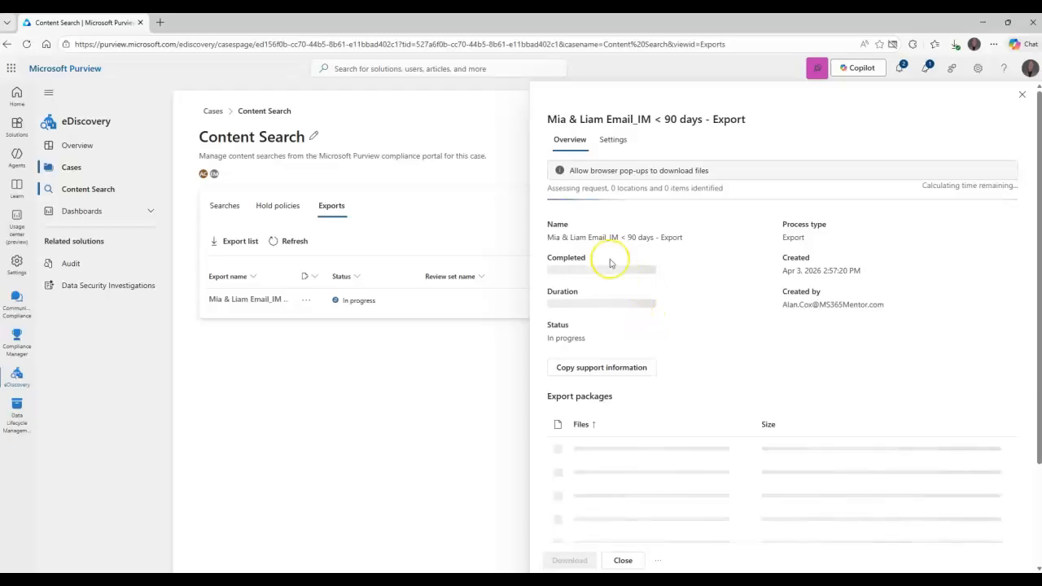
left_click(623, 560)
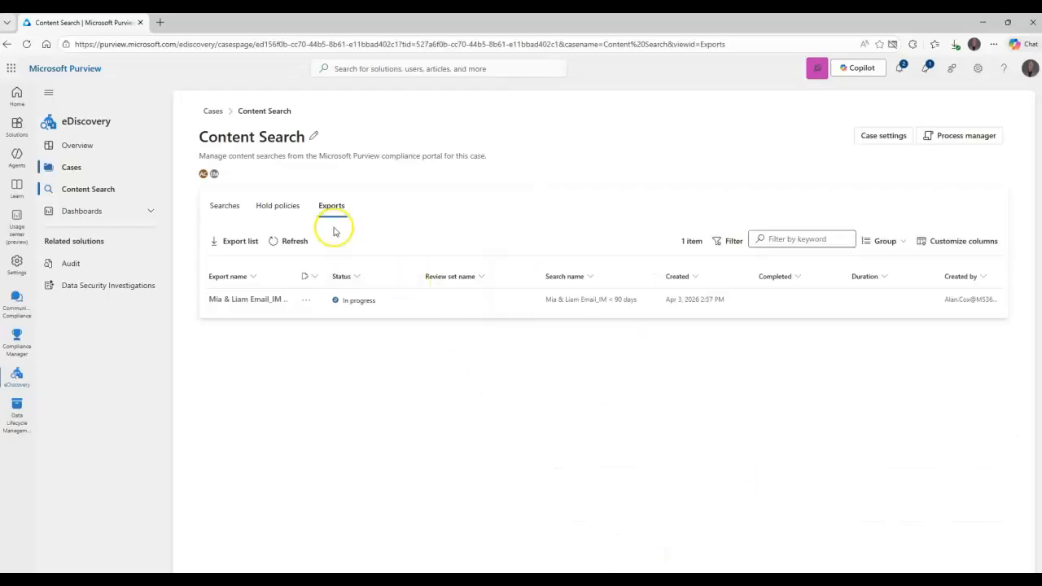
Refresh until the export finishes, then open its details listing Reports, Items and PSTs packages.
left_click(290, 241)
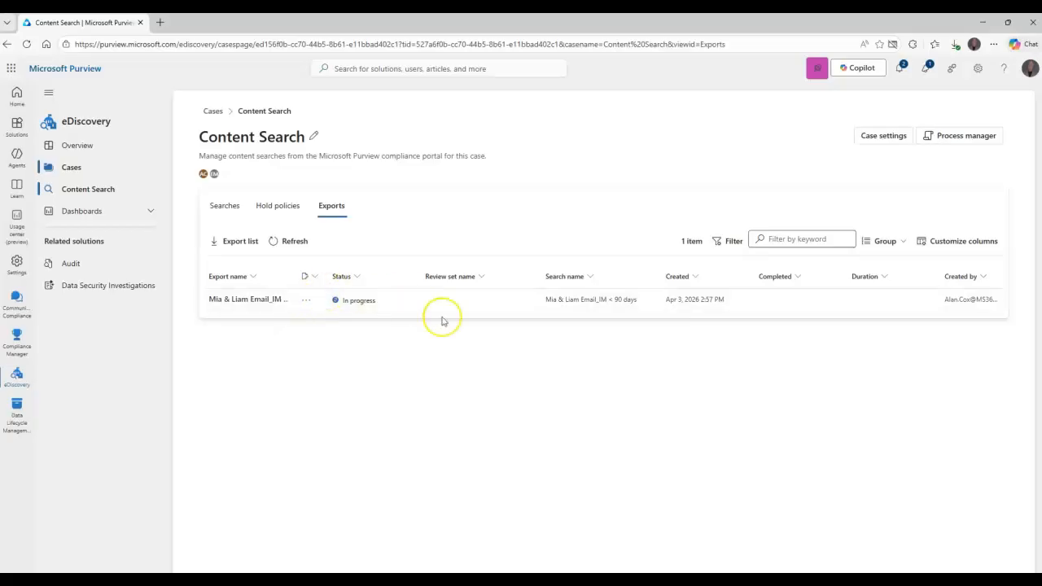
left_click(299, 243)
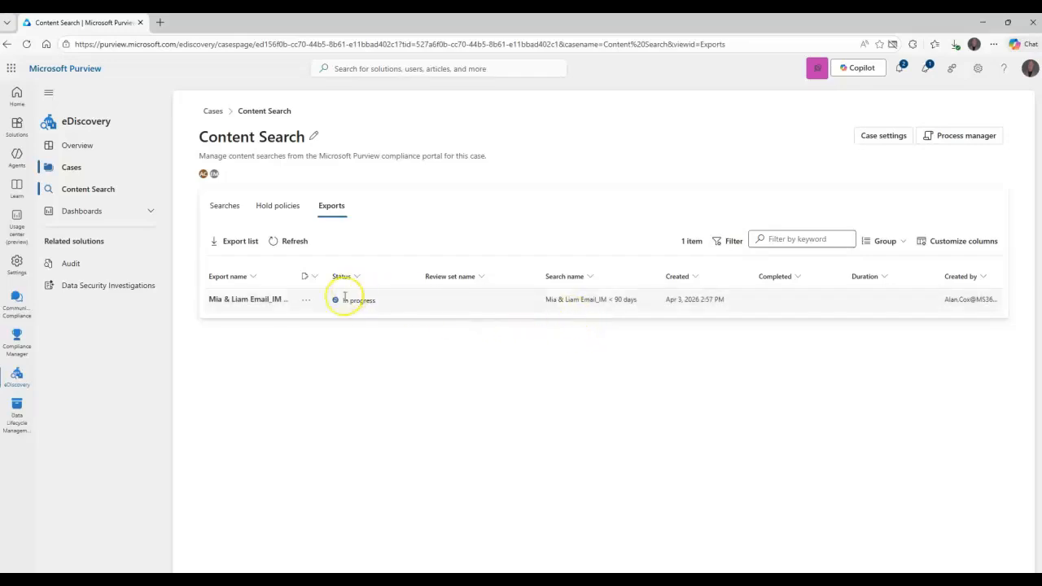
left_click(287, 245)
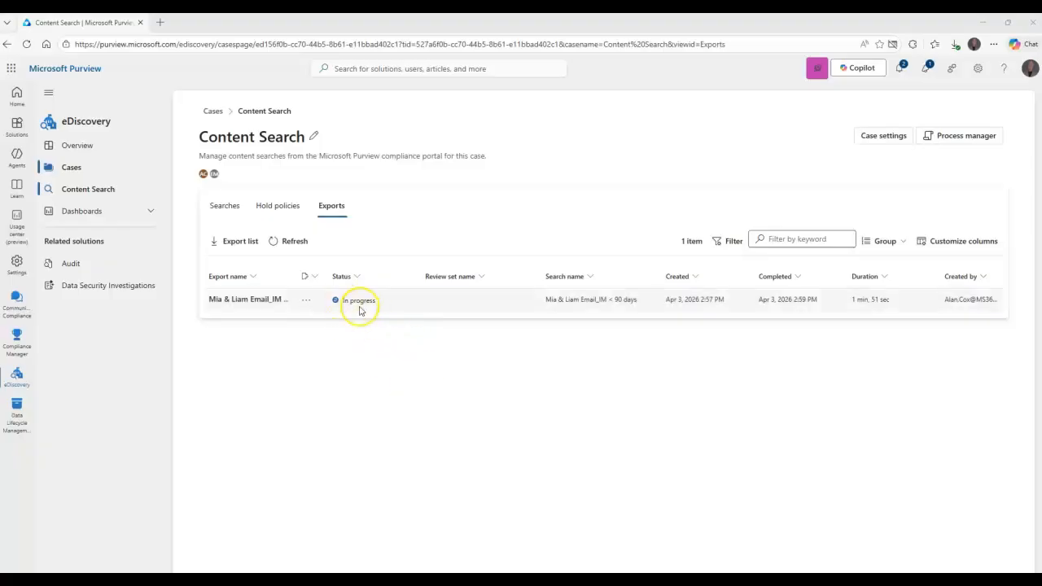
left_click(274, 300)
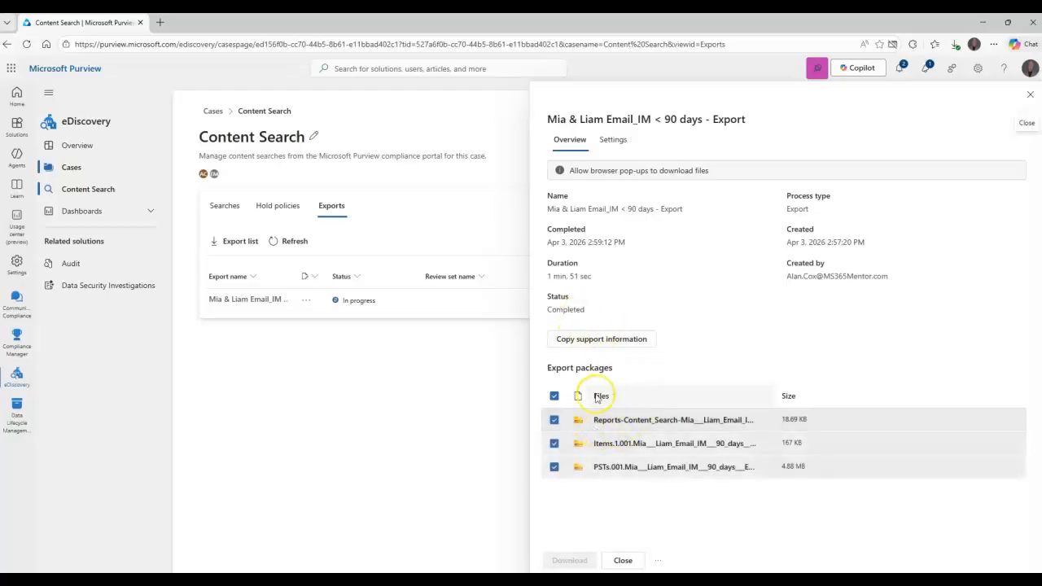
Close the details, refresh until the export shows Complete, and reopen it for download.
left_click(1029, 95)
left_click(293, 244)
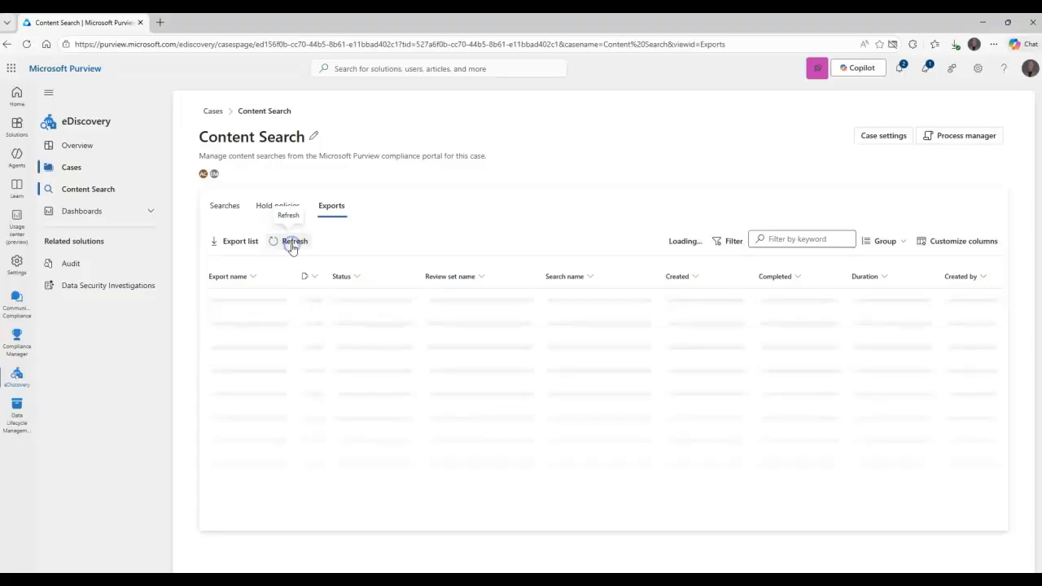
left_click(337, 302)
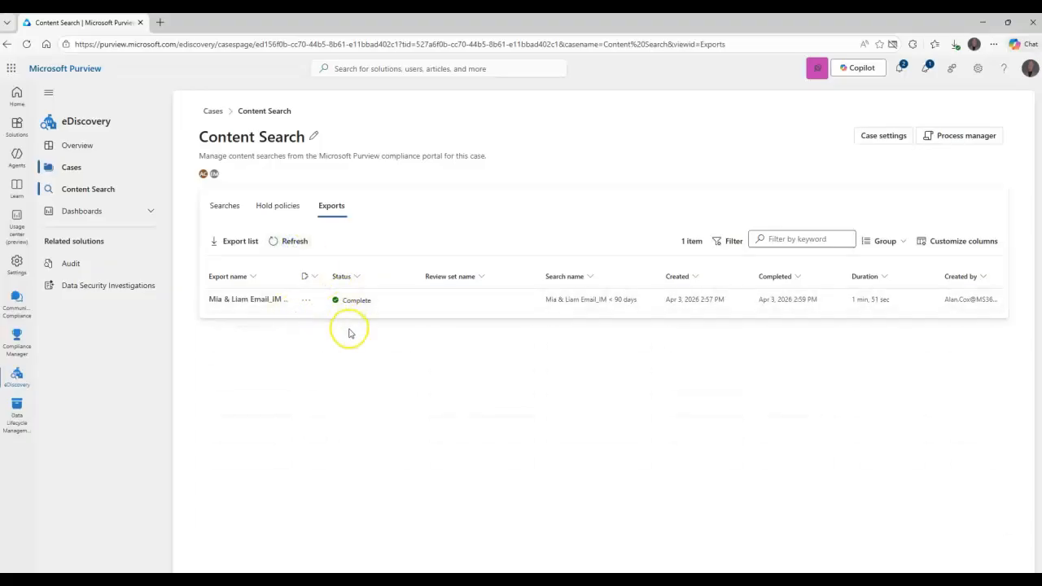
left_click(267, 299)
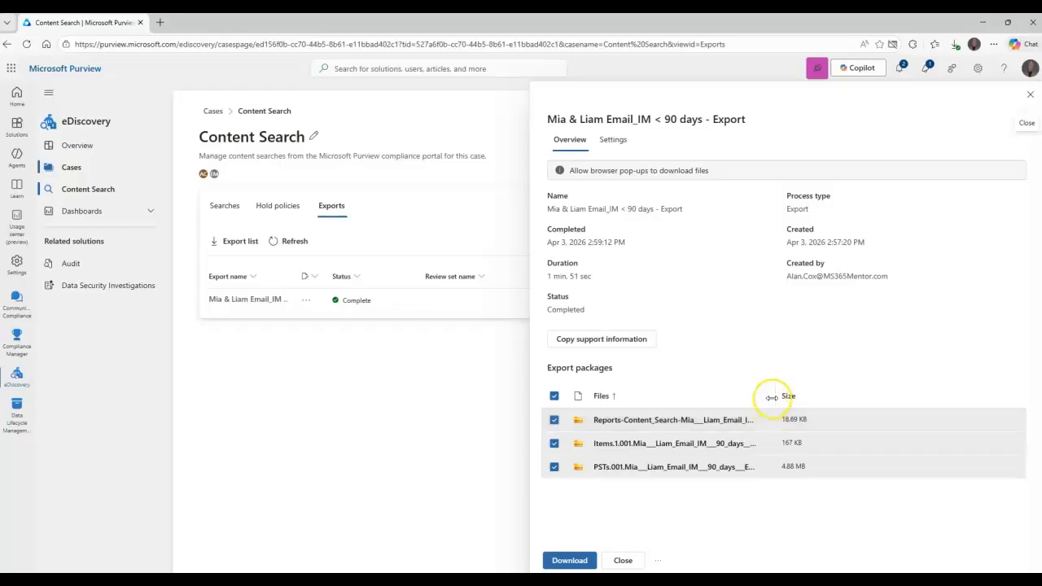
Download only the PSTs package as a zip and view it in the Downloads folder.
left_click_drag(772, 395, 821, 390)
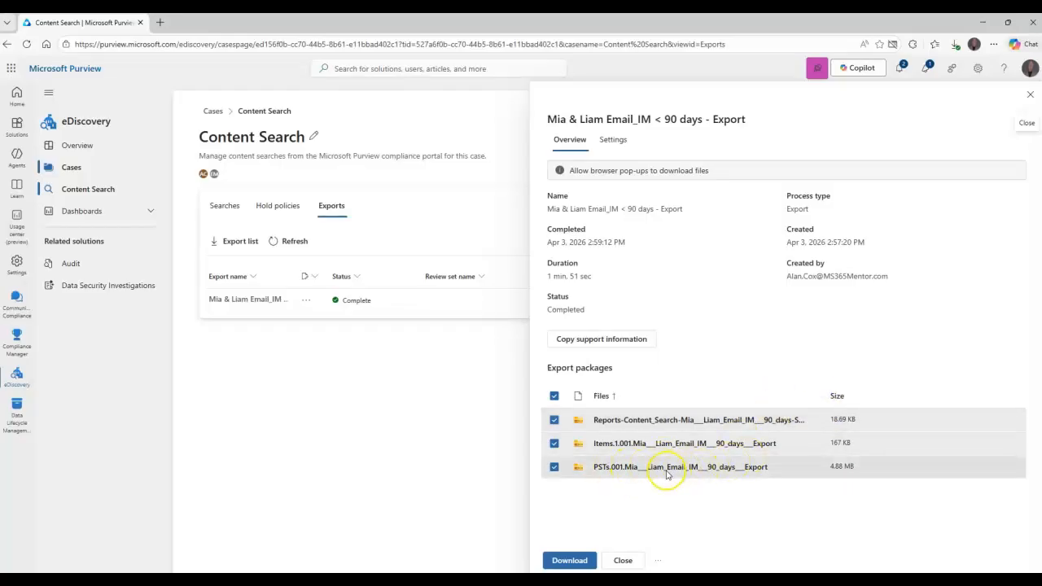
left_click_drag(821, 389, 843, 389)
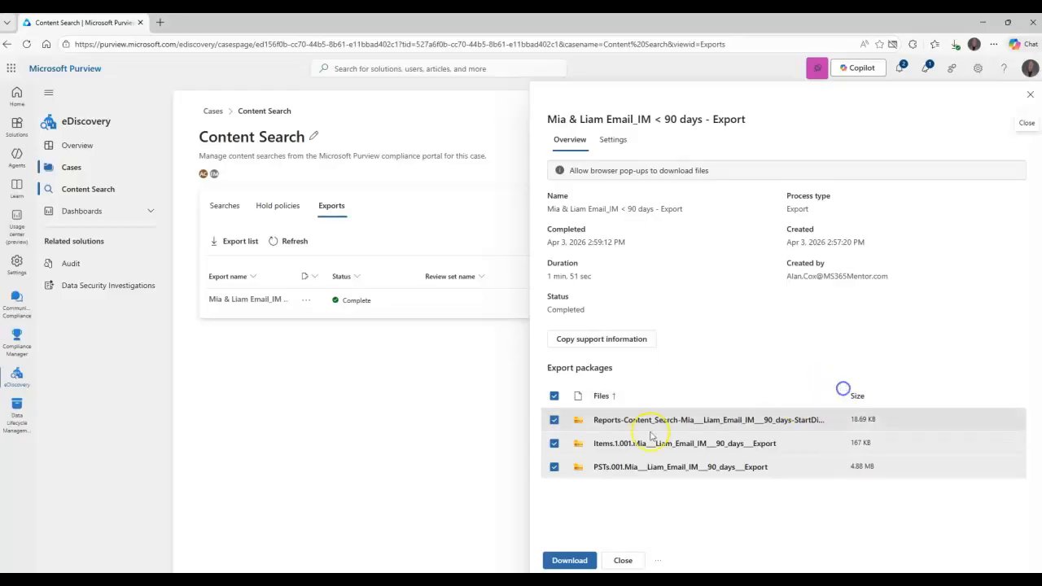
left_click(553, 396)
left_click(553, 466)
left_click(628, 472)
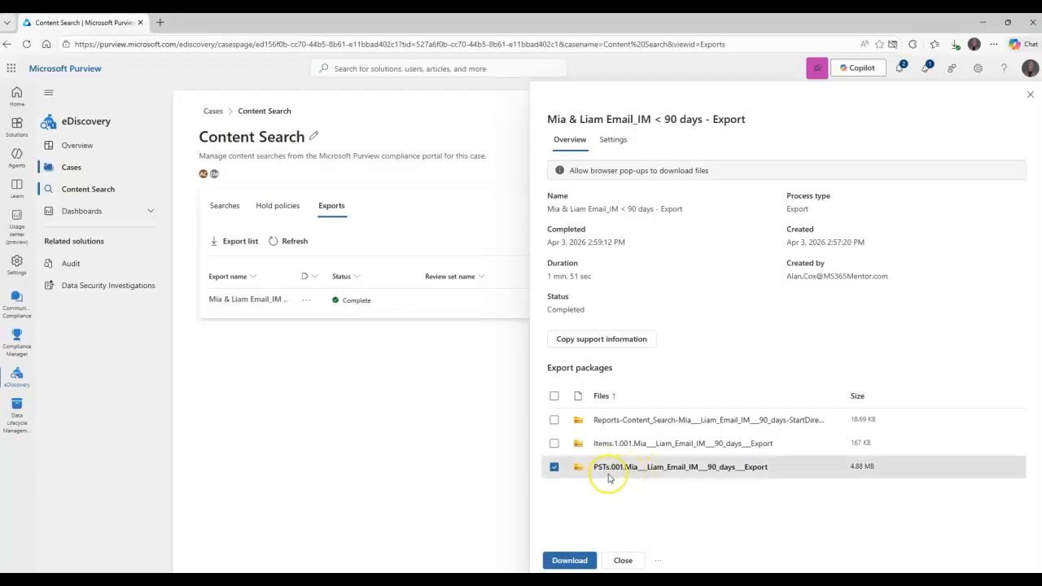
left_click(571, 560)
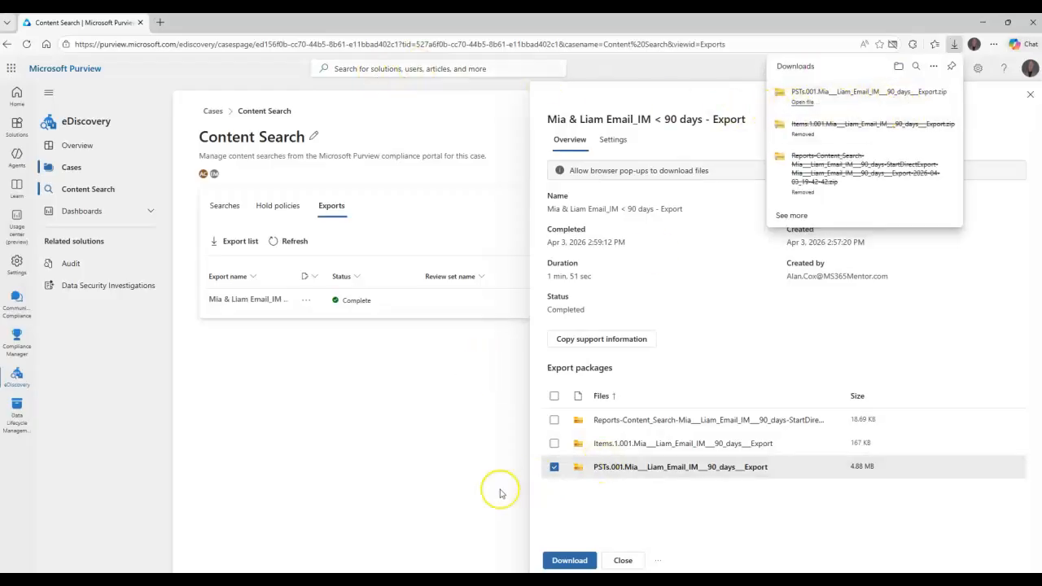
mouse_move(355, 579)
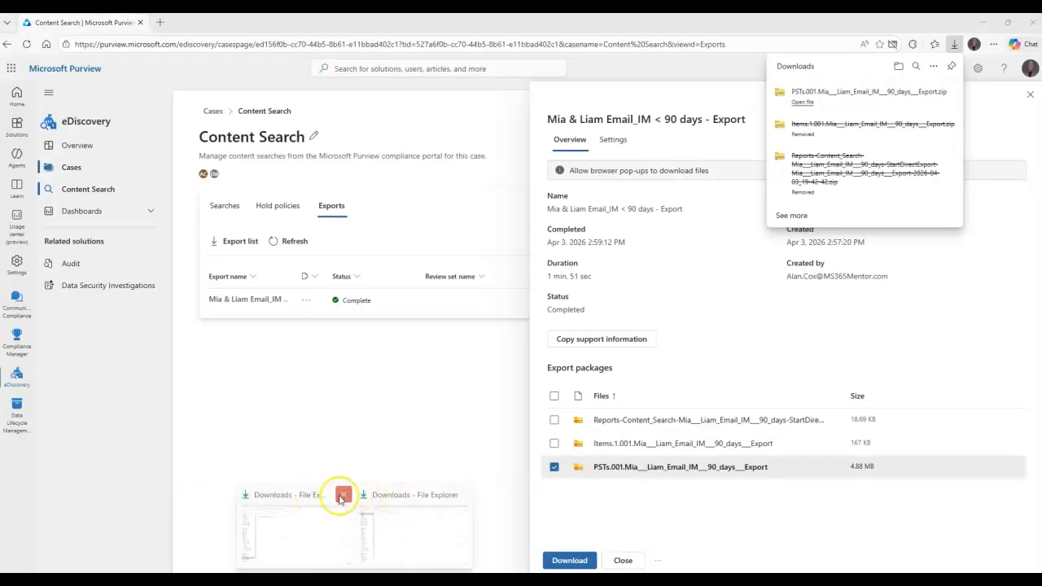
left_click(342, 498)
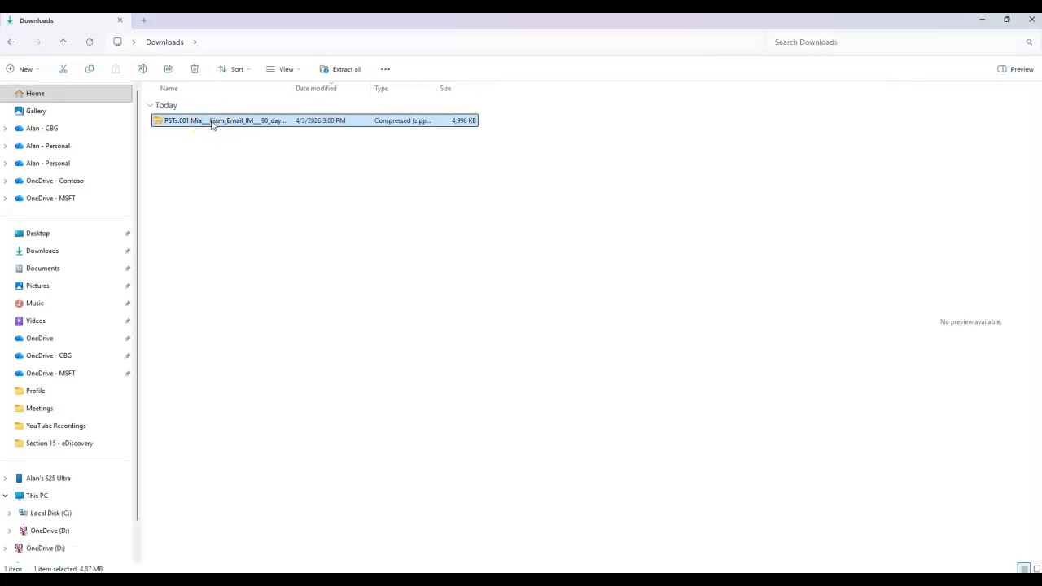
Extract the PSTs zip, view its two PST files (4,233 KB, 761 KB), then switch to Outlook.
right_click(212, 123)
left_click(348, 69)
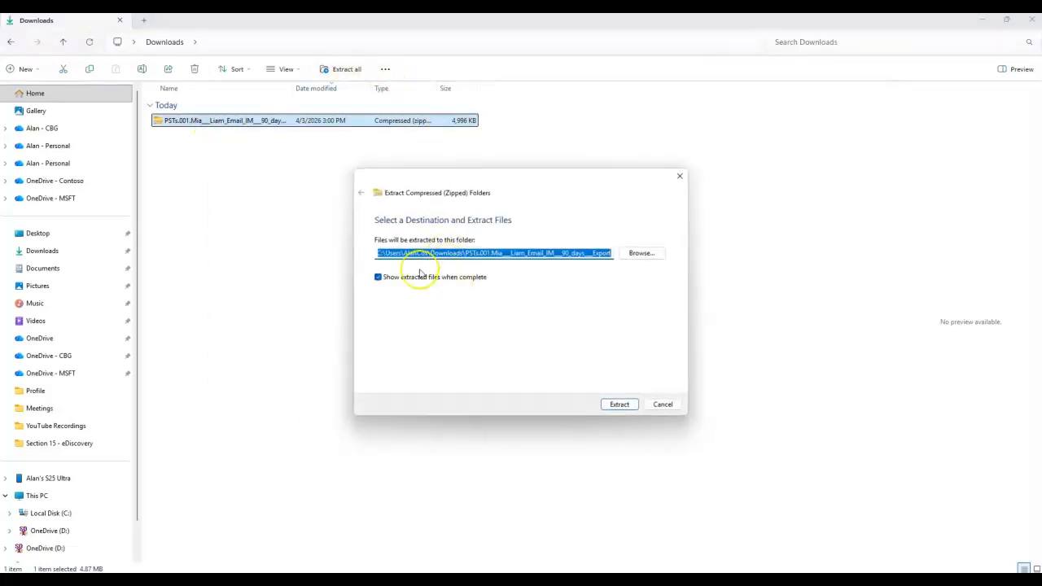
left_click(619, 404)
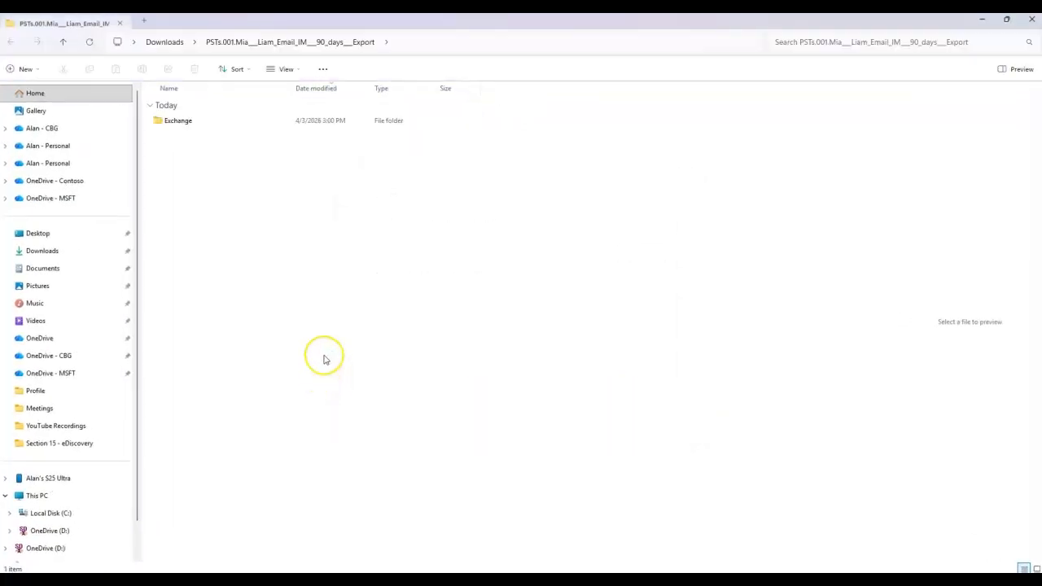
double_click(183, 127)
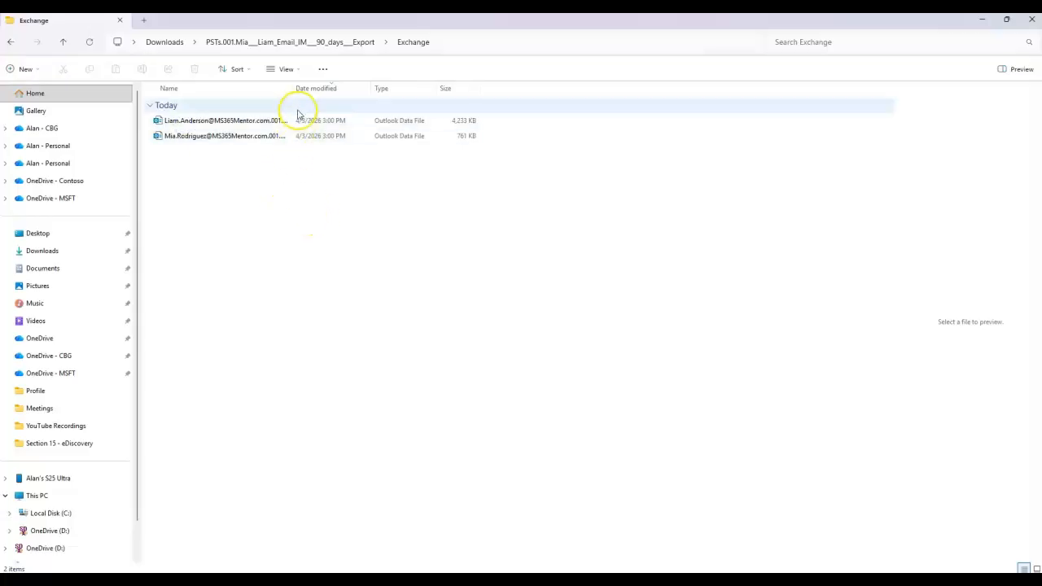
left_click_drag(292, 87, 375, 88)
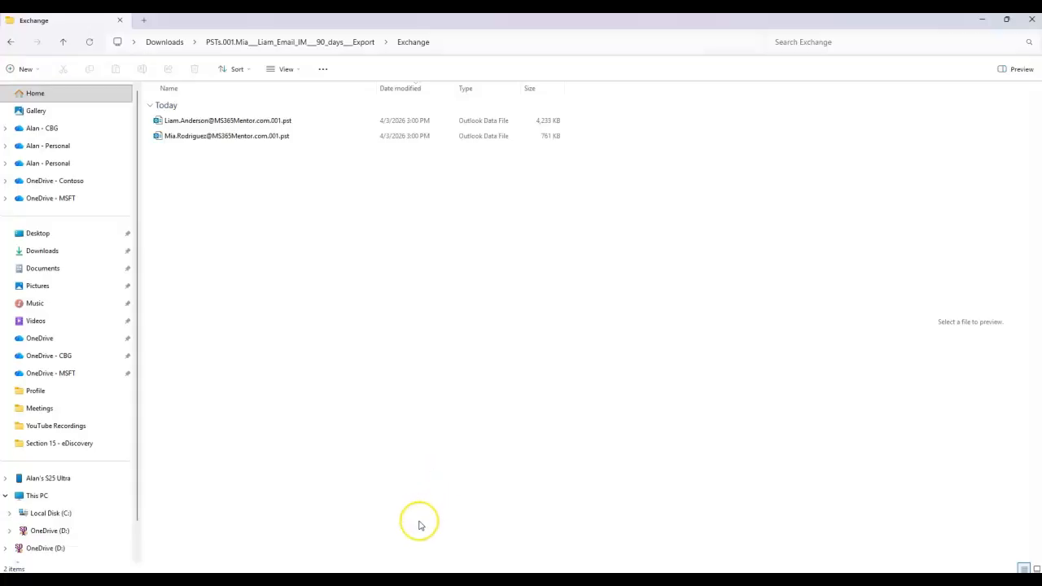
left_click(400, 539)
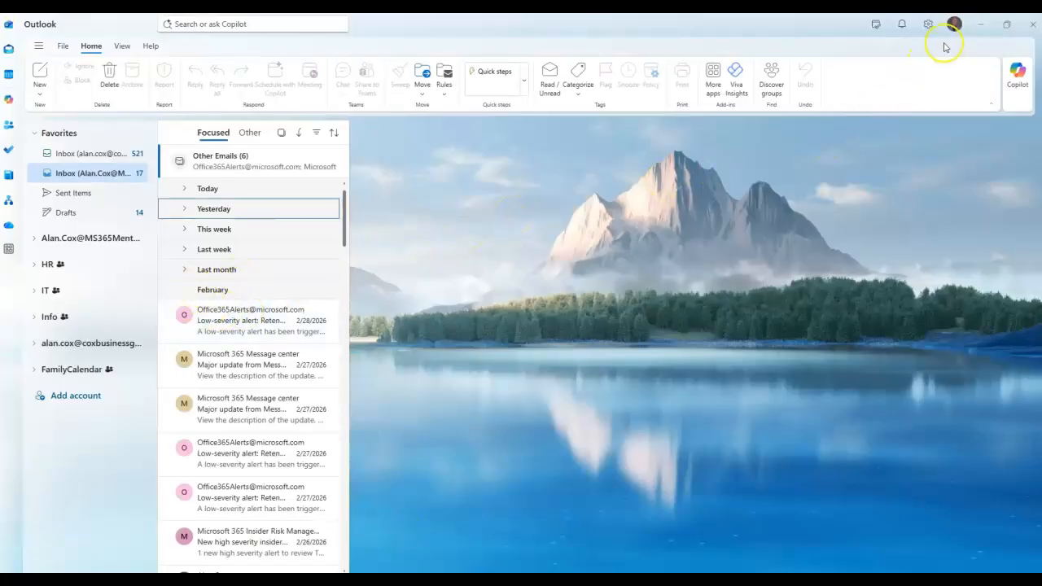
Add the first .pst from Downloads > PSTs export > Exchange to Outlook's data files.
left_click(927, 24)
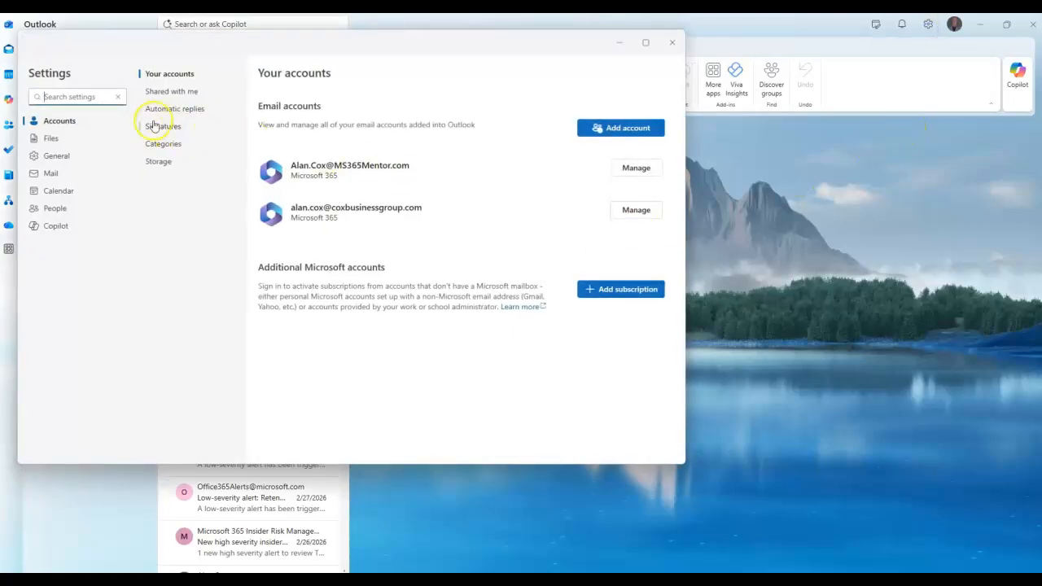
left_click(54, 138)
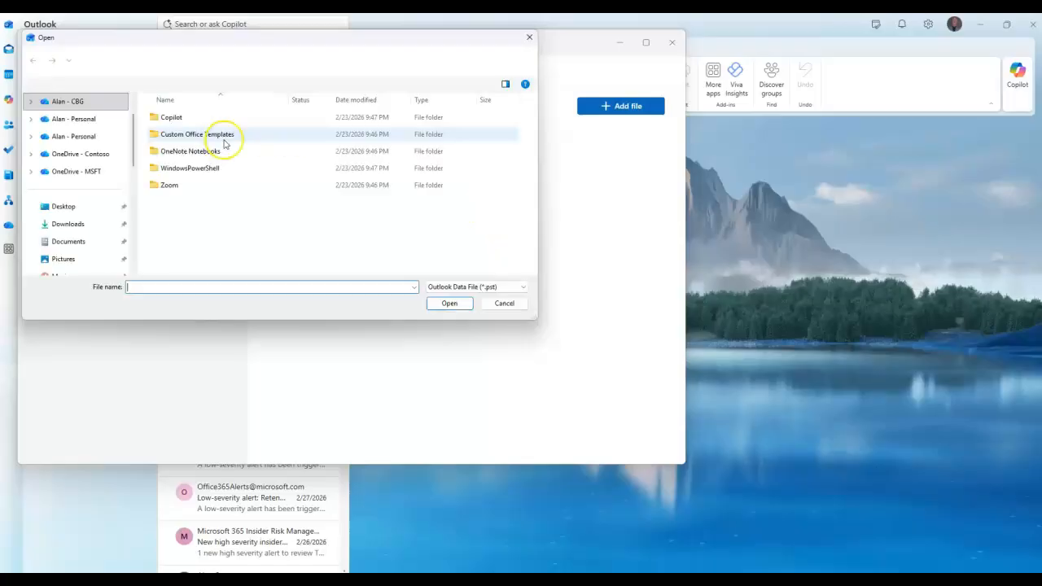
left_click(68, 224)
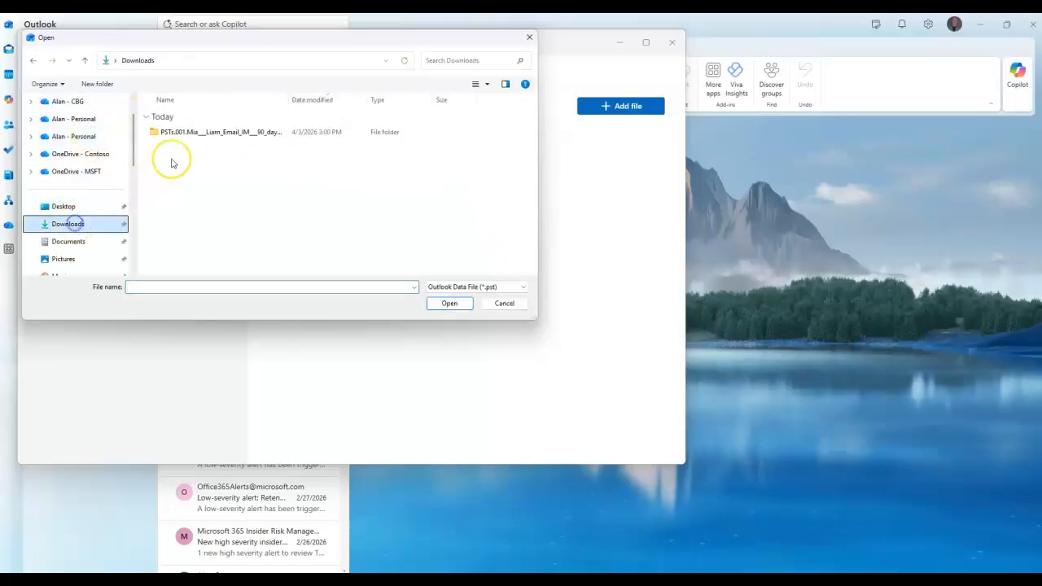
double_click(172, 132)
double_click(177, 133)
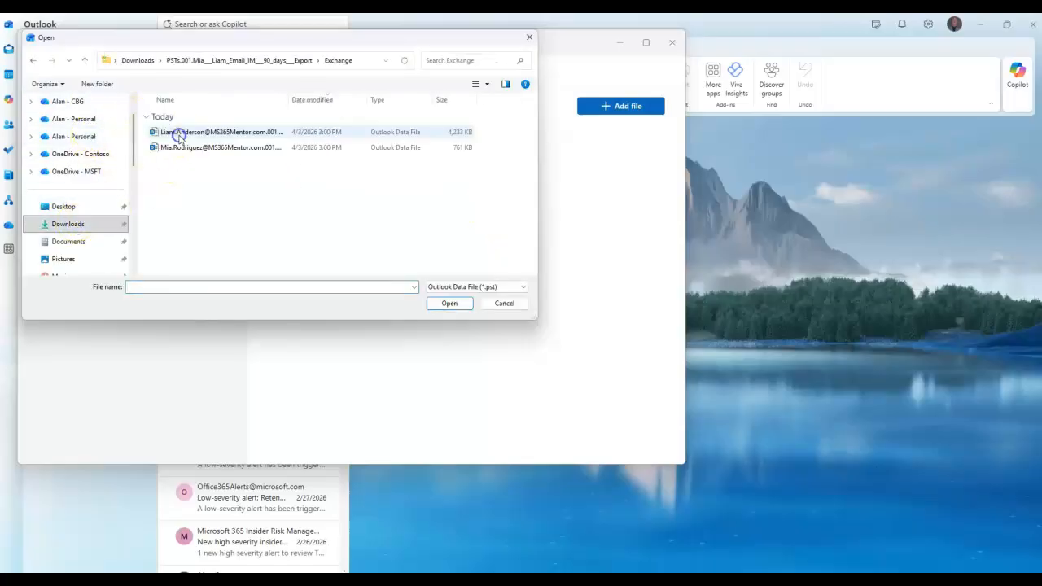
left_click(182, 135)
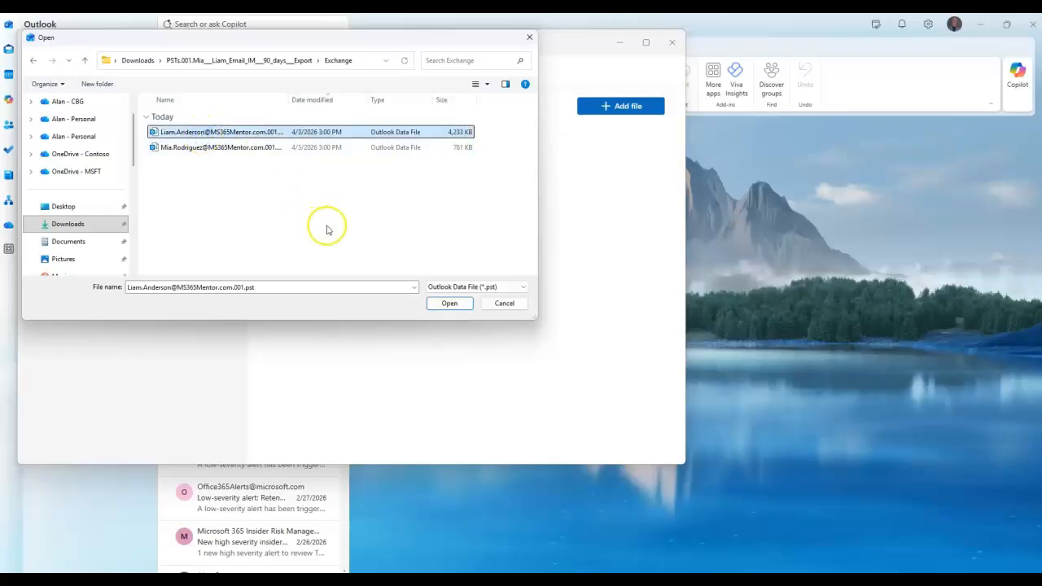
left_click(449, 302)
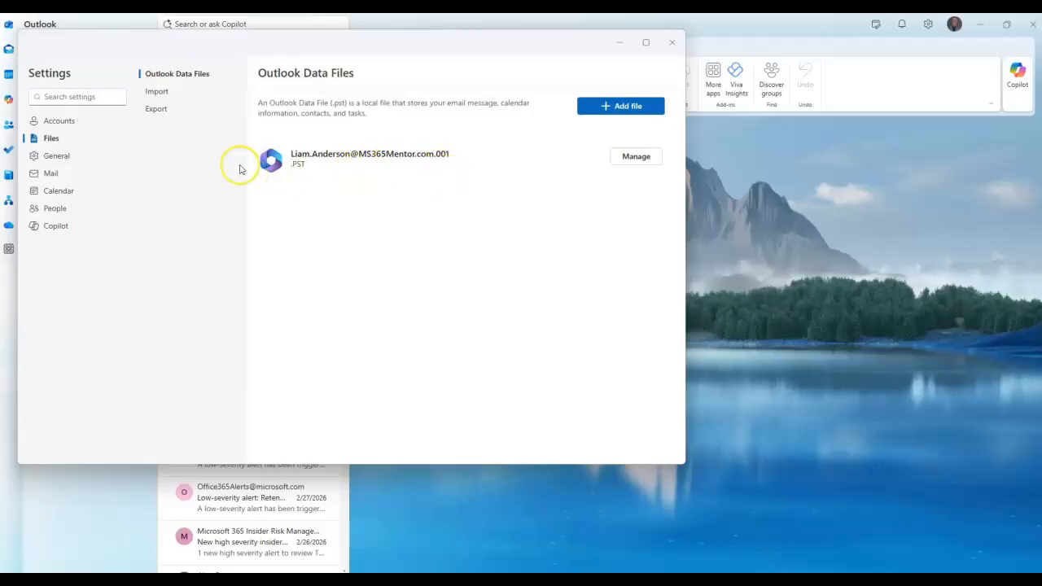
Rename the attached PST's display name to the mailbox owner's first name, save, and close Settings.
left_click(635, 157)
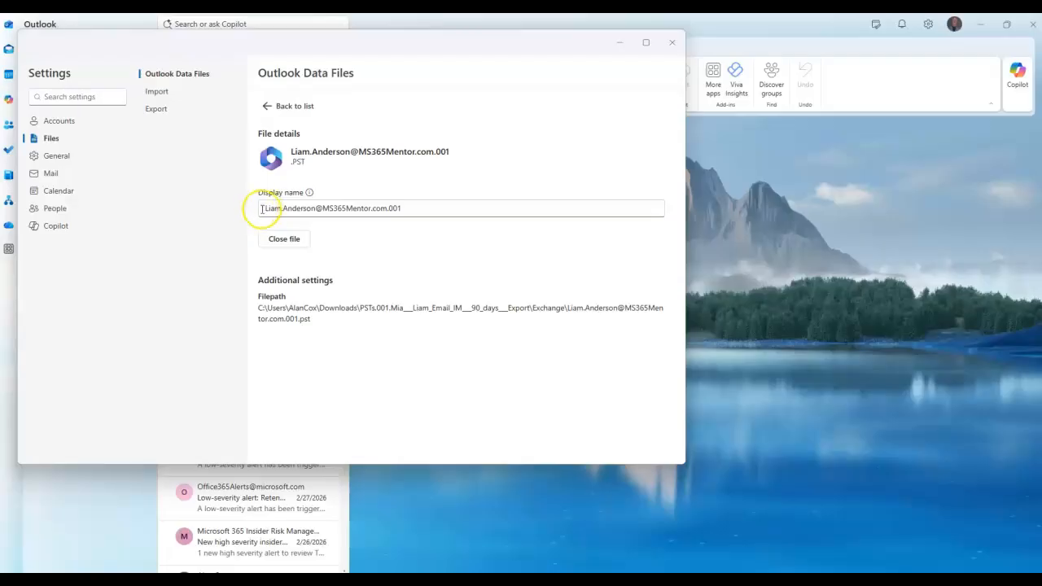
left_click(349, 207)
key("ctrl+a")
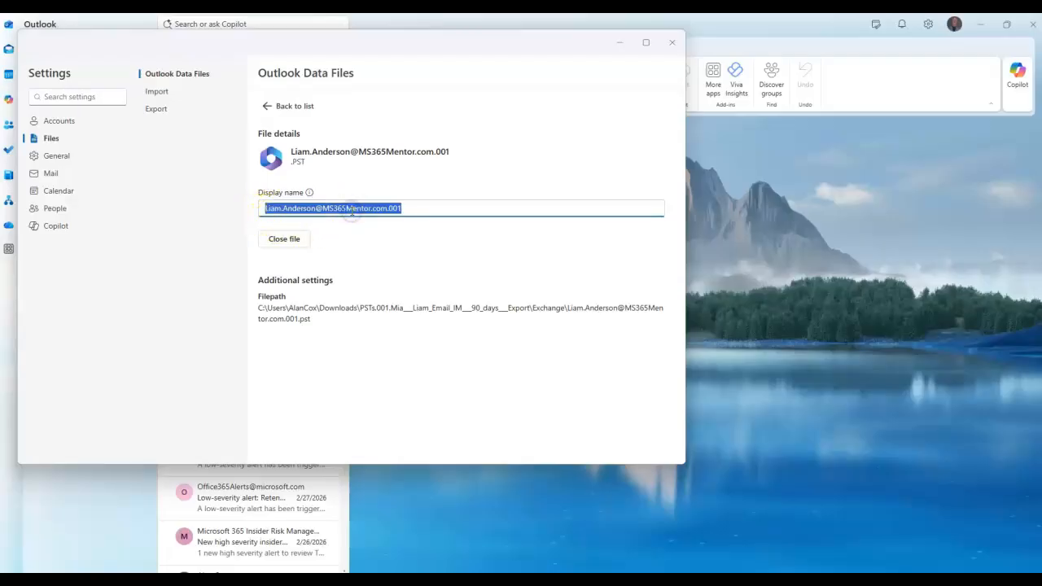
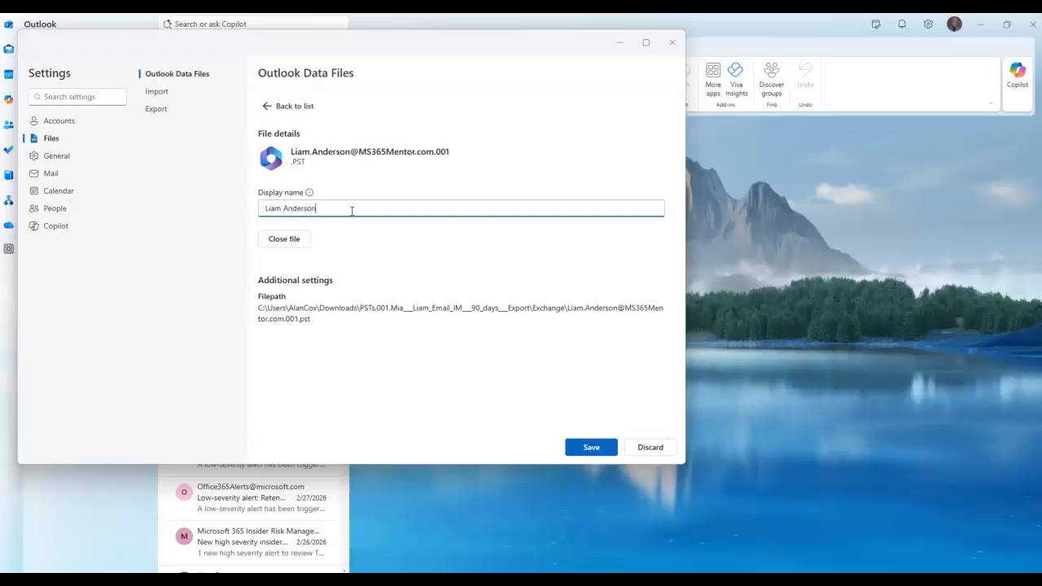
left_click(592, 446)
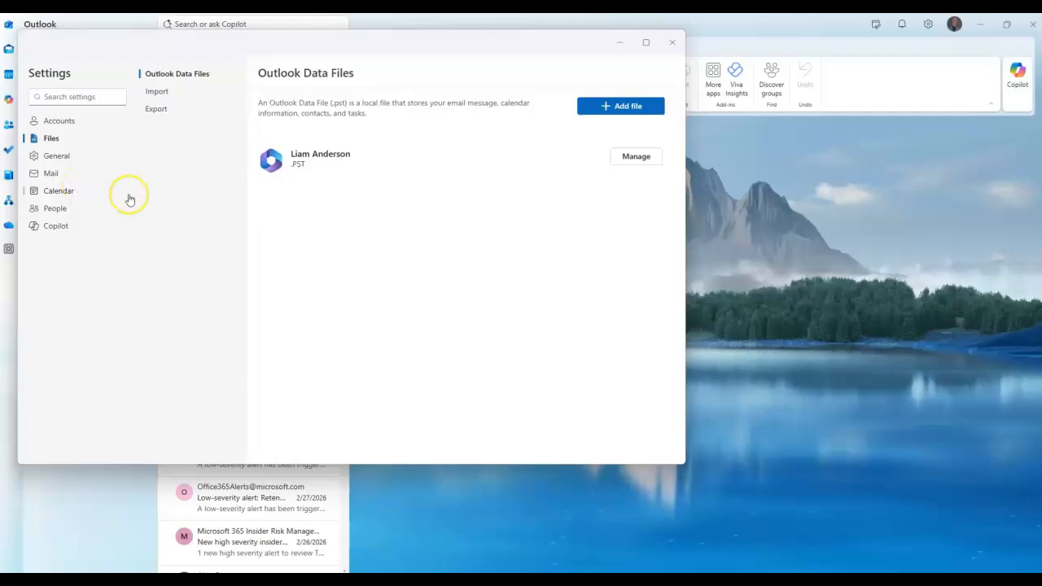
left_click_drag(387, 47, 512, 58)
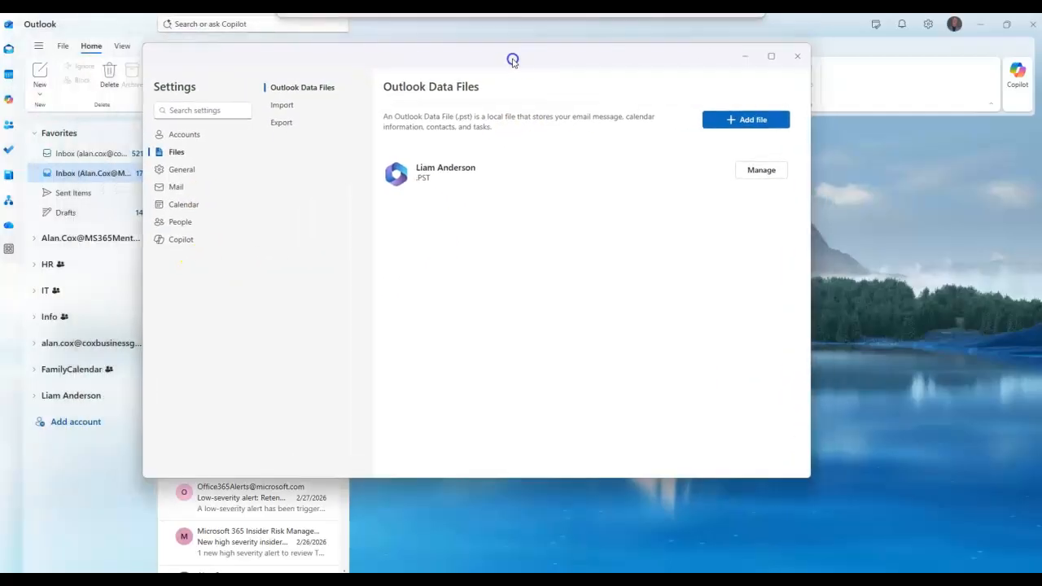
left_click(797, 56)
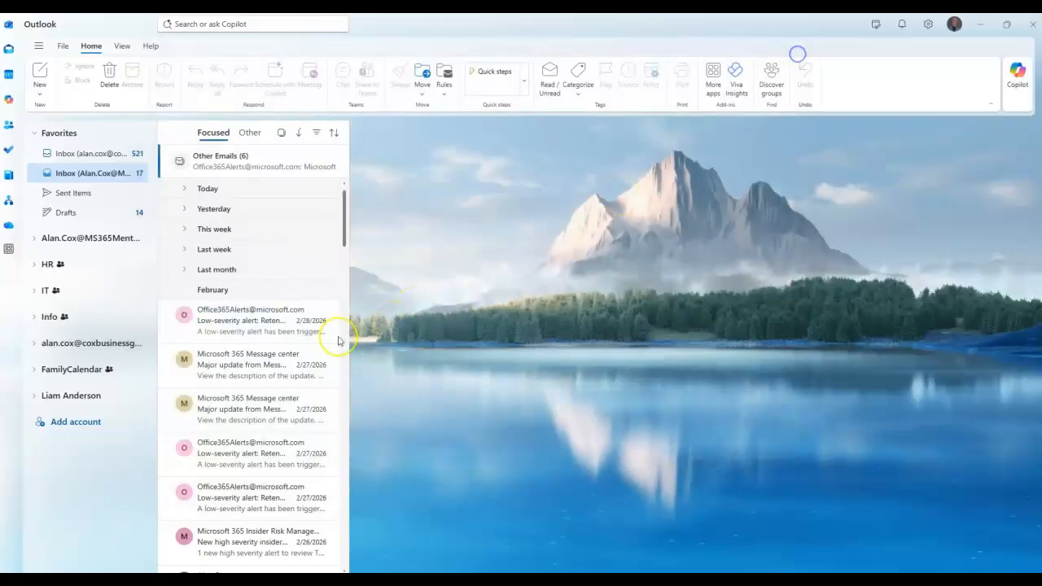
Expand the attached PST and view its Inbox, Recoverable-Items > SubstrateHolds, and TeamsMessagesData folders.
left_click(35, 399)
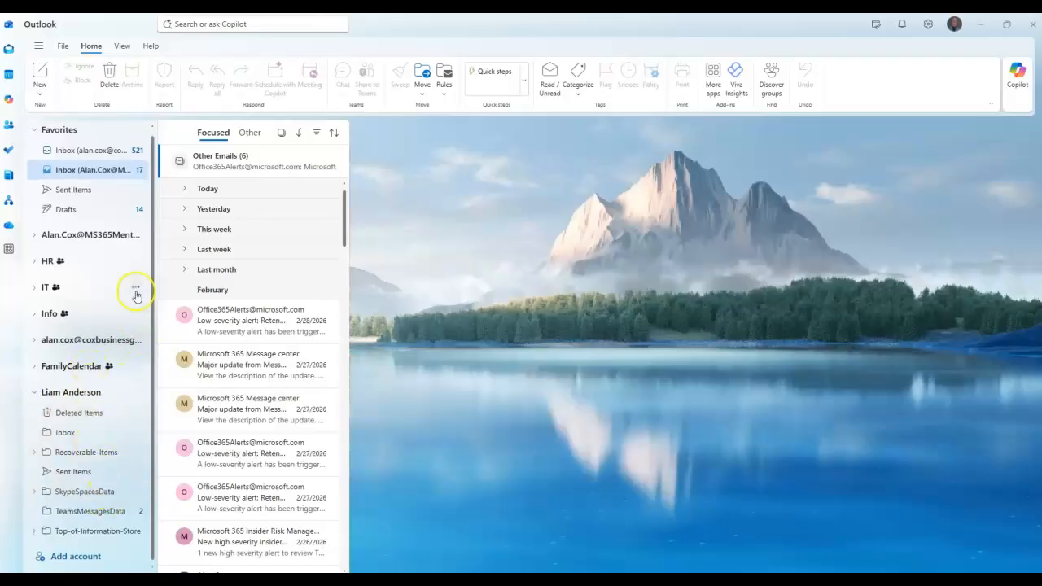
left_click(72, 434)
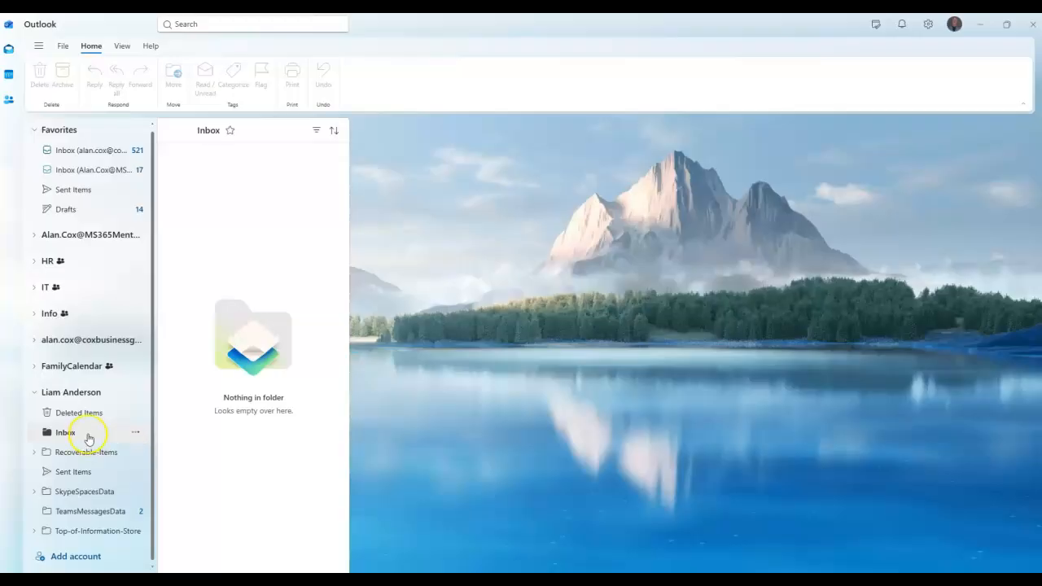
left_click(35, 455)
left_click(68, 474)
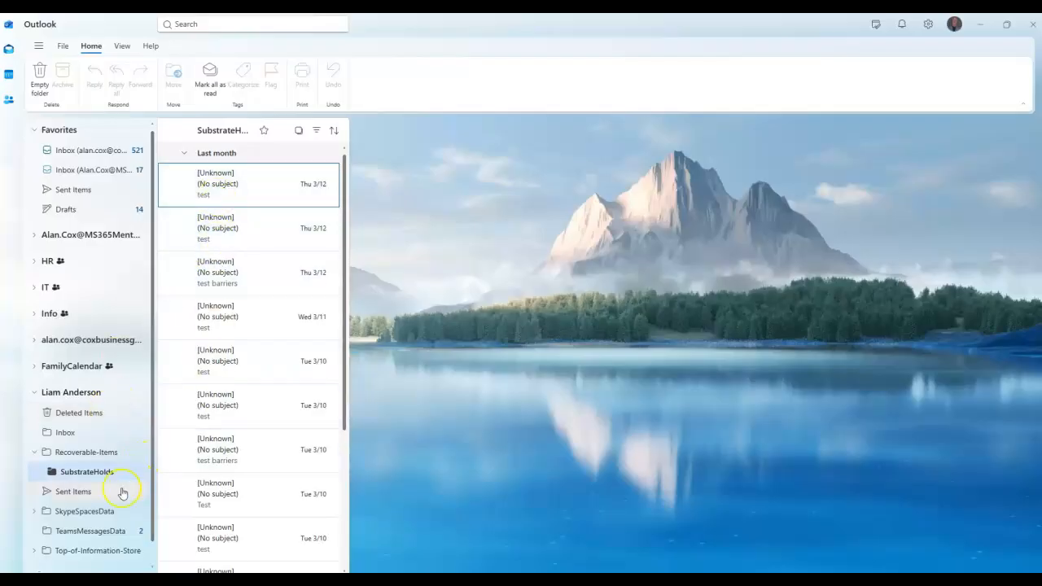
scroll(122, 493, "down", 1)
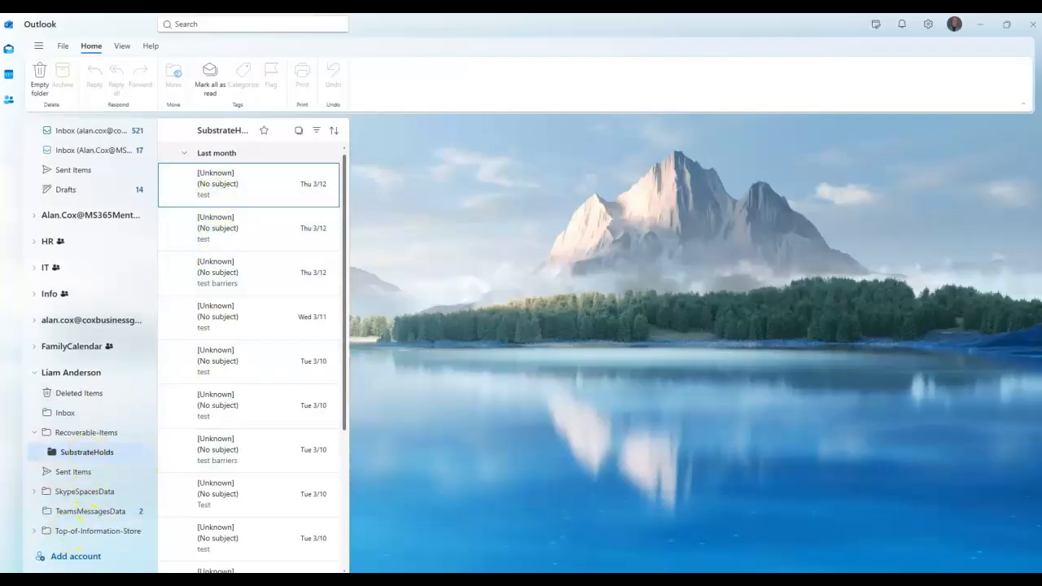
scroll(107, 470, "up", 1)
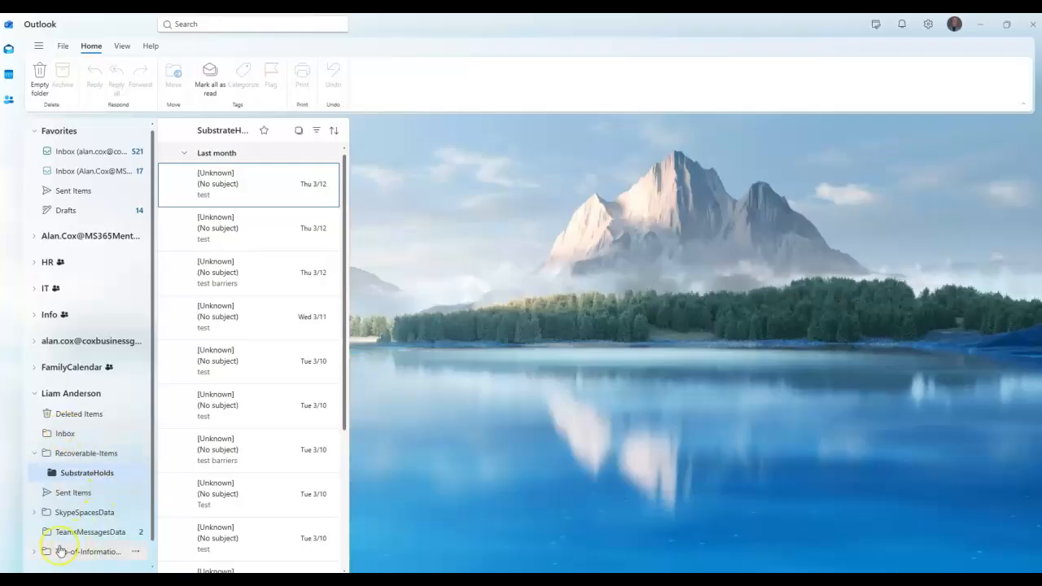
scroll(94, 533, "down", 1)
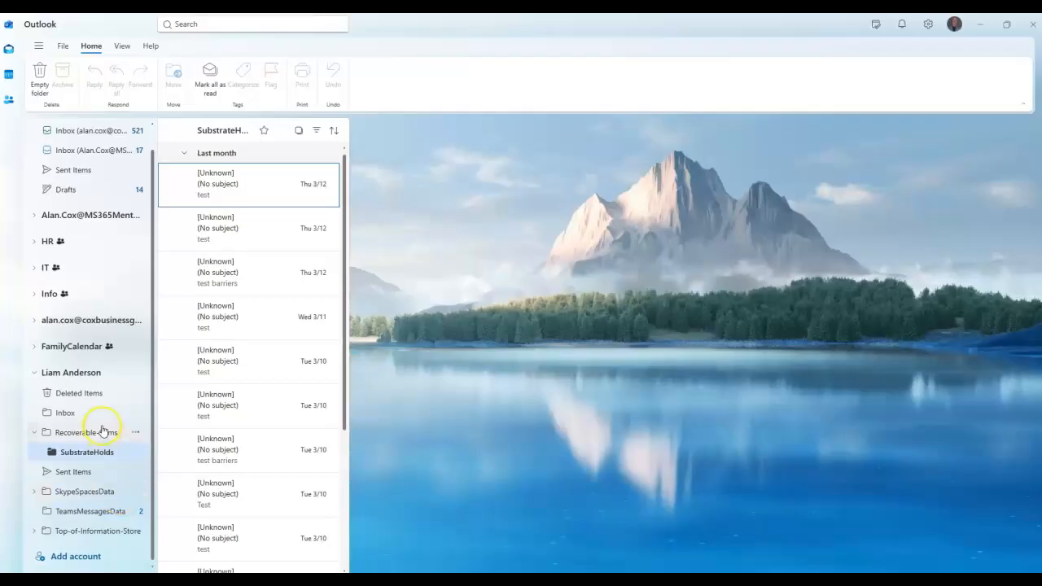
left_click(81, 511)
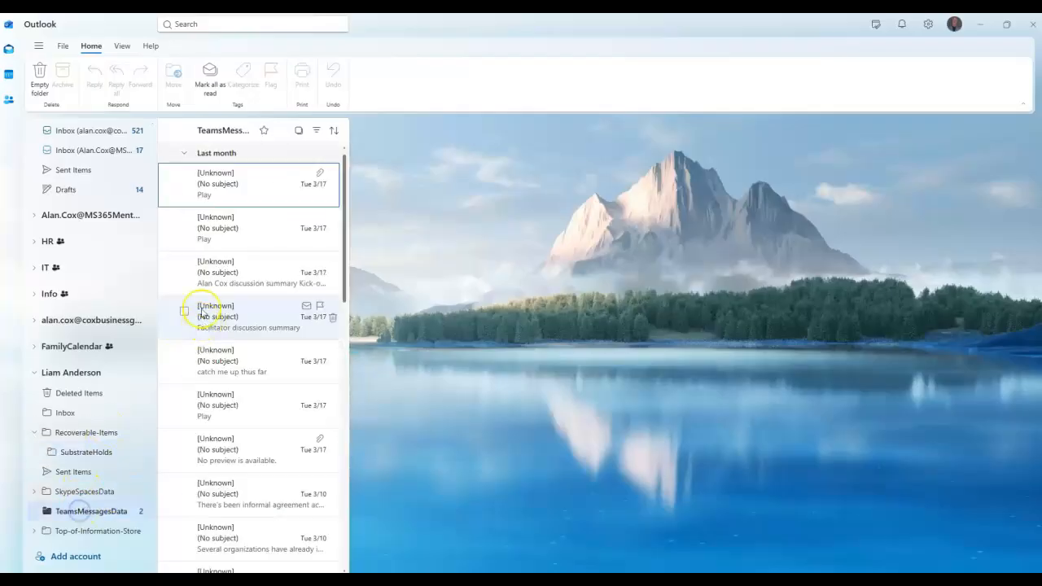
Read the TeamsMessagesData chats, from 'Several organizations' through 'I don't think people like this'.
scroll(221, 358, "down", 3)
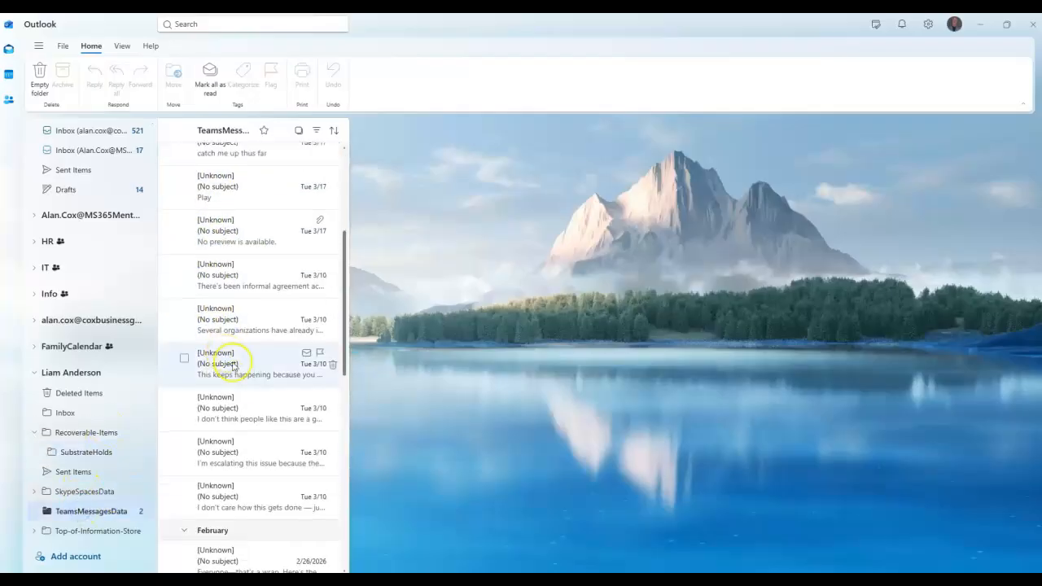
left_click(235, 334)
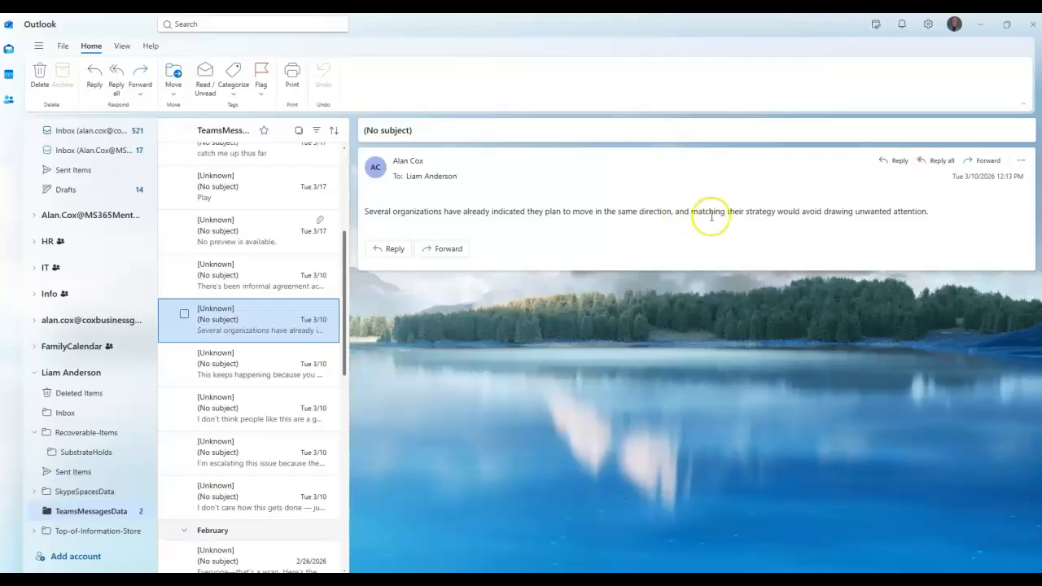
left_click(261, 370)
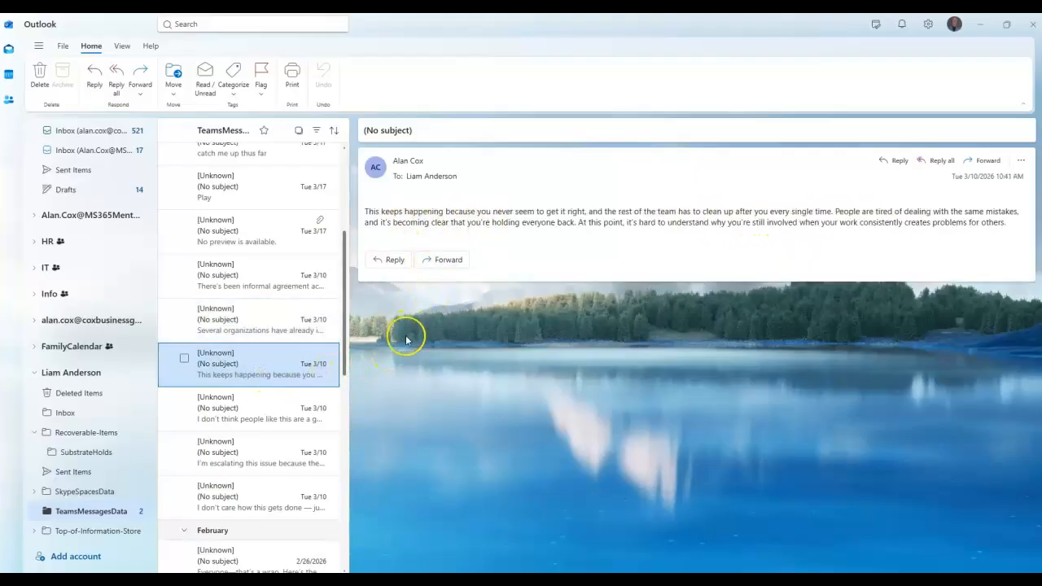
scroll(286, 360, "down", 2)
left_click(234, 340)
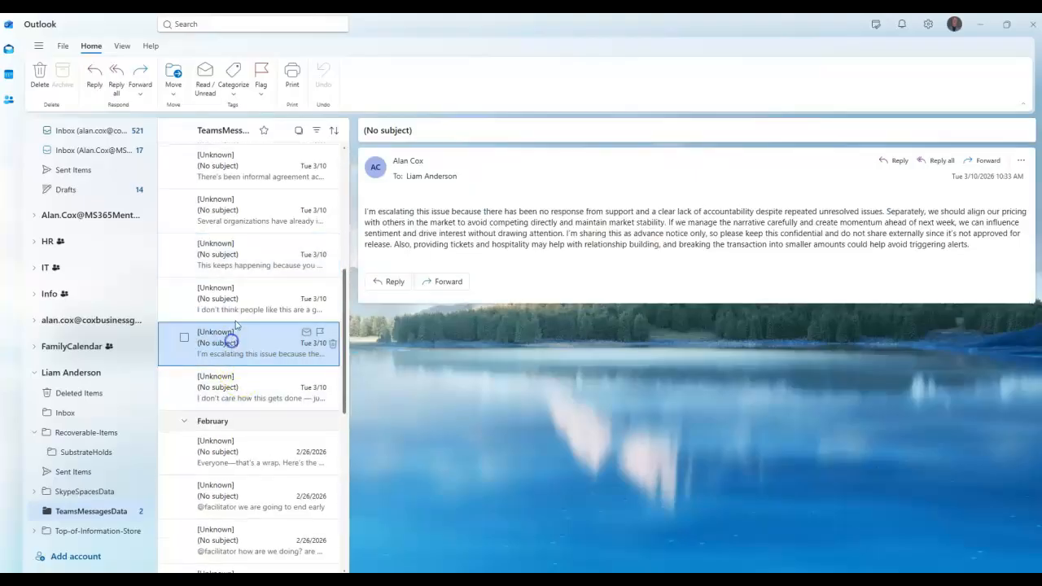
left_click(234, 309)
scroll(236, 309, "down", 3)
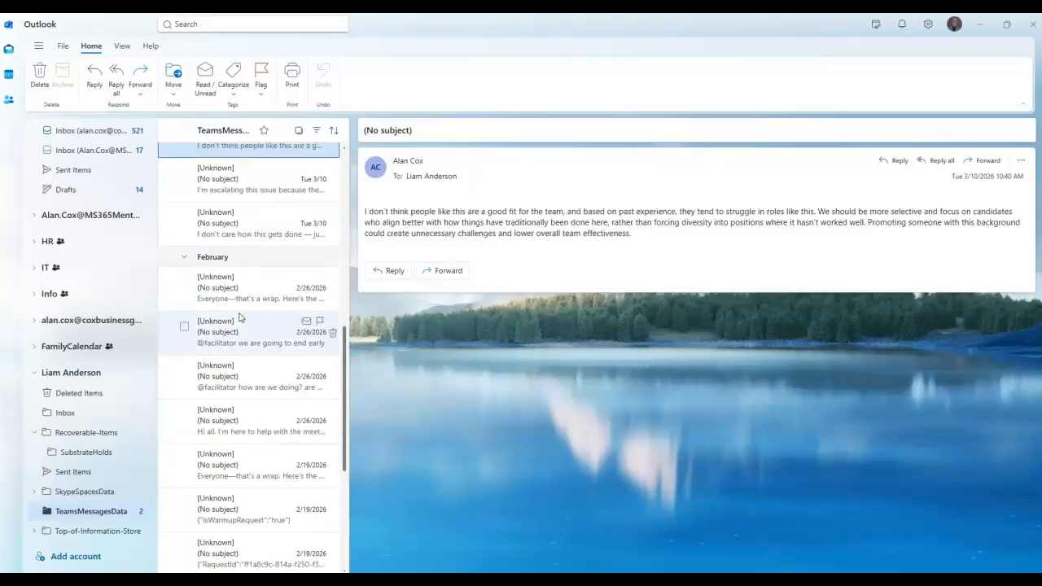
scroll(240, 318, "down", 5)
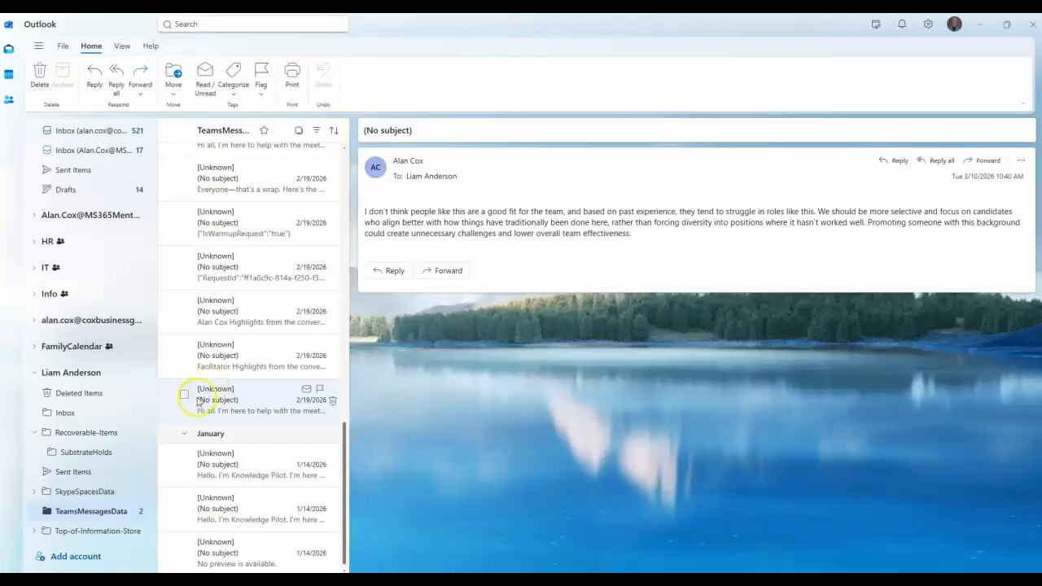
Expand Top-of-Information-Store and open its Inbox.
left_click(115, 531)
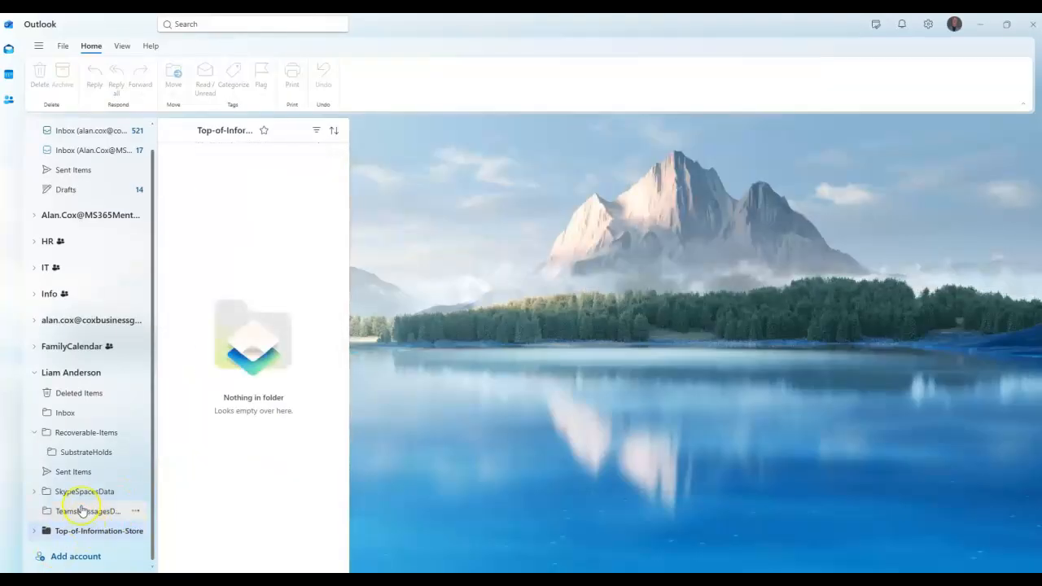
scroll(82, 508, "up", 1)
left_click(34, 551)
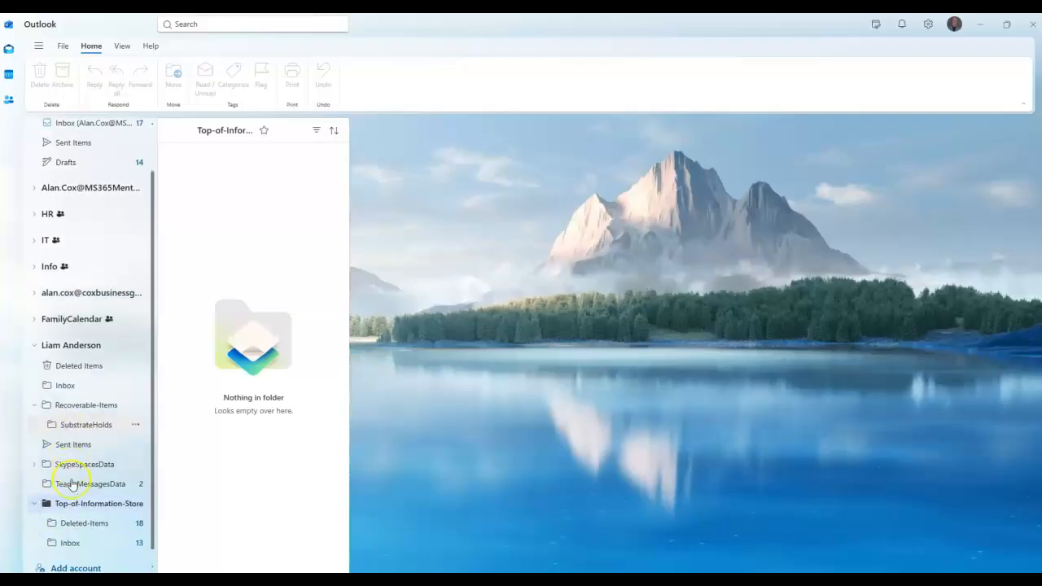
left_click(92, 530)
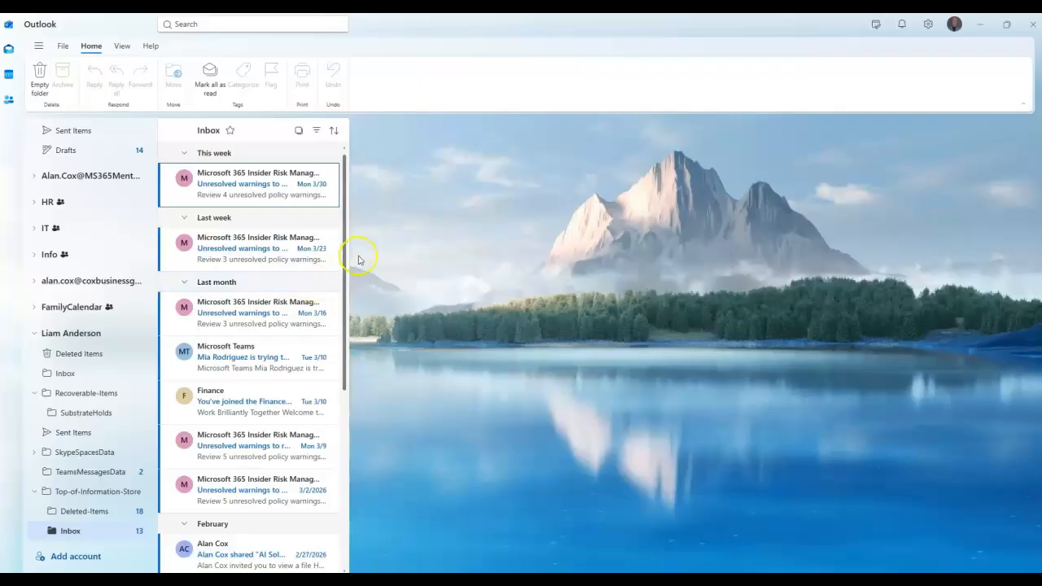
Read the Insider Risk warnings and Teams notification, ending on the 3/2/2026 Insider Risk email.
left_click(264, 241)
scroll(616, 285, "down", 2)
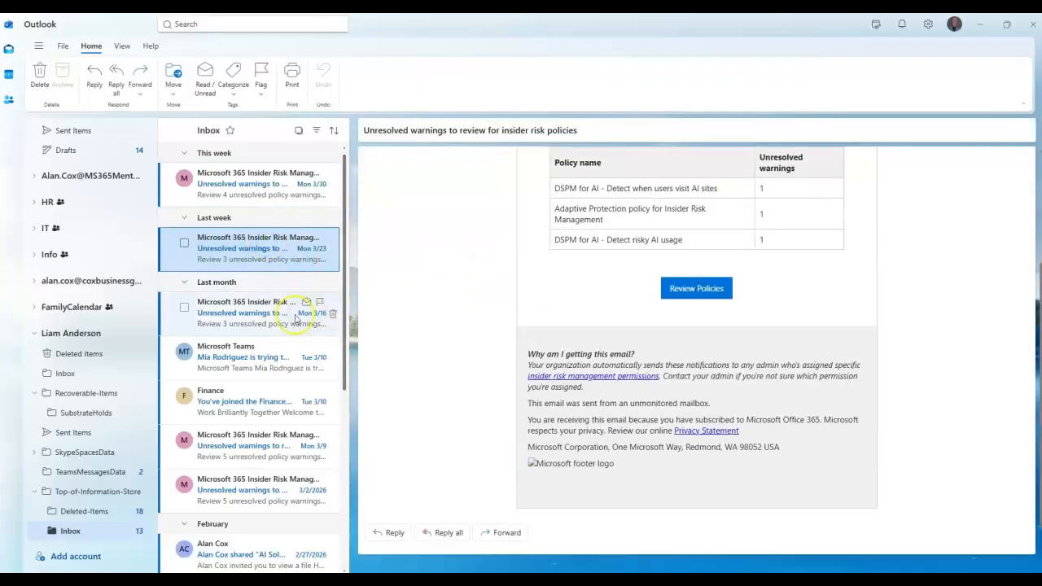
left_click(259, 316)
scroll(423, 301, "down", 2)
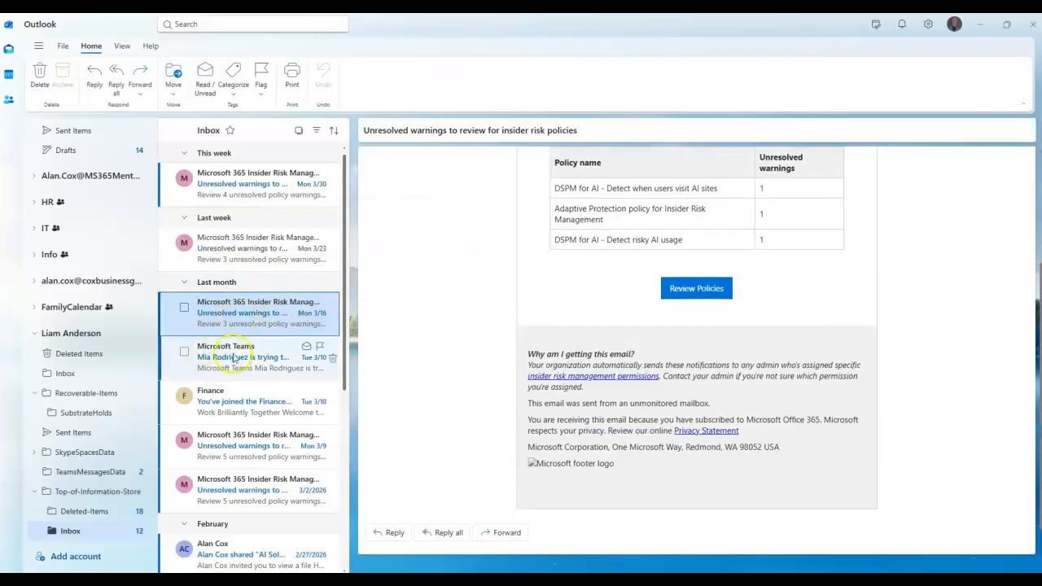
left_click(234, 358)
scroll(399, 283, "down", 2)
scroll(243, 335, "down", 1)
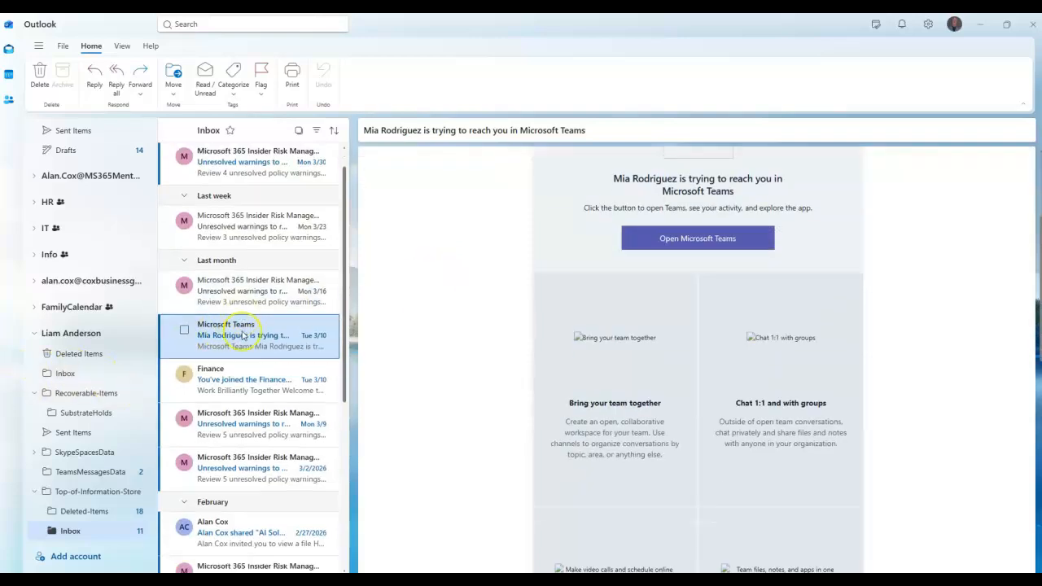
scroll(243, 335, "down", 2)
left_click(248, 327)
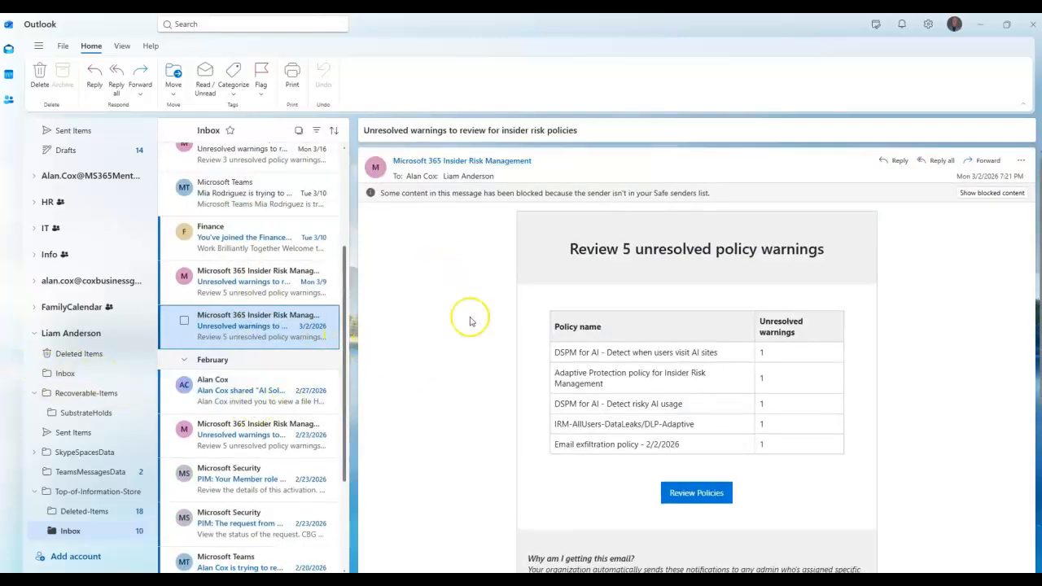
scroll(474, 313, "down", 3)
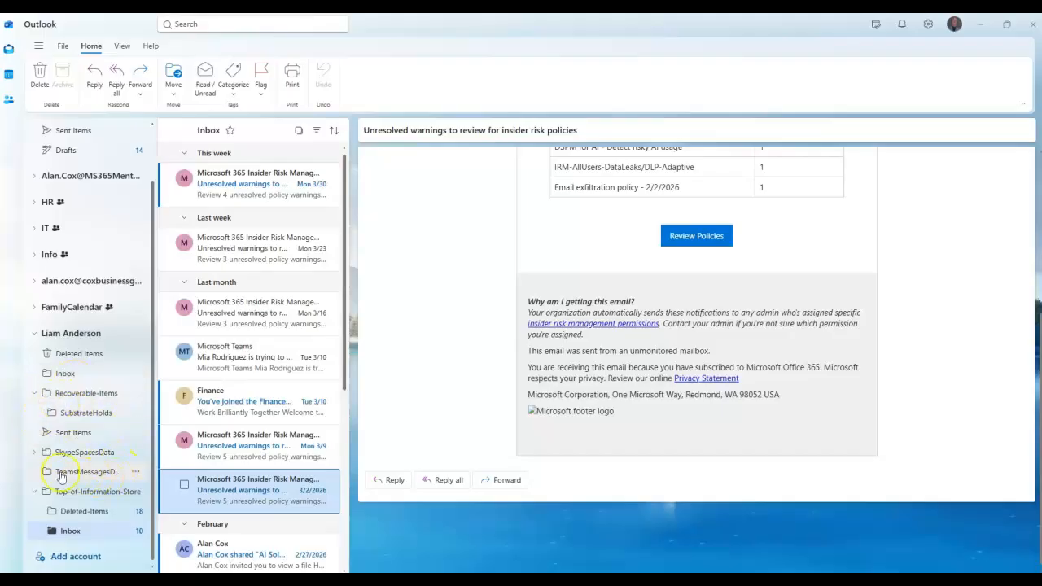
Expand SkypeSpacesData and view the first event in its TeamsMeetings folder.
left_click(35, 453)
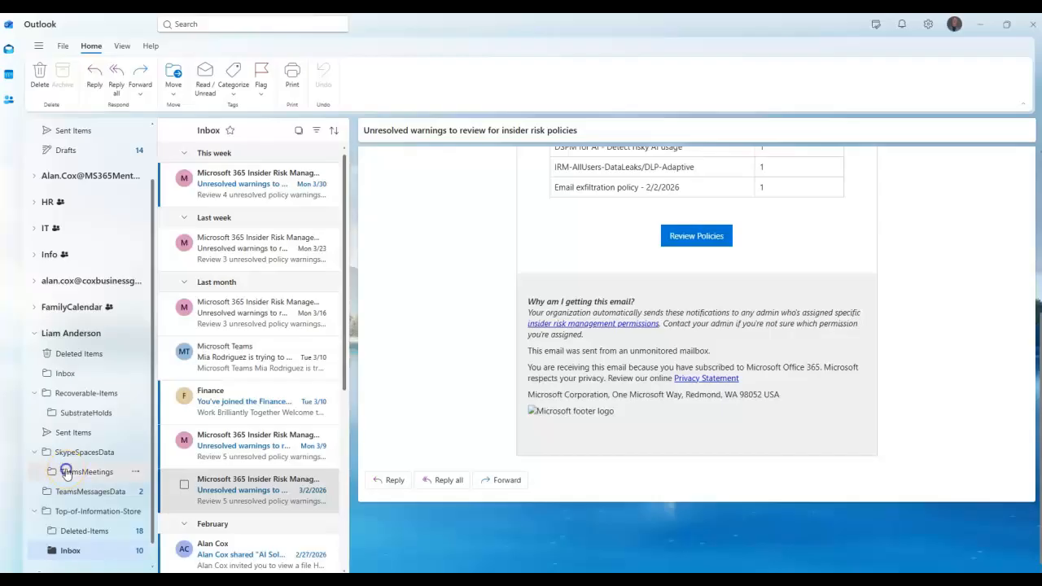
left_click(66, 472)
left_click(222, 186)
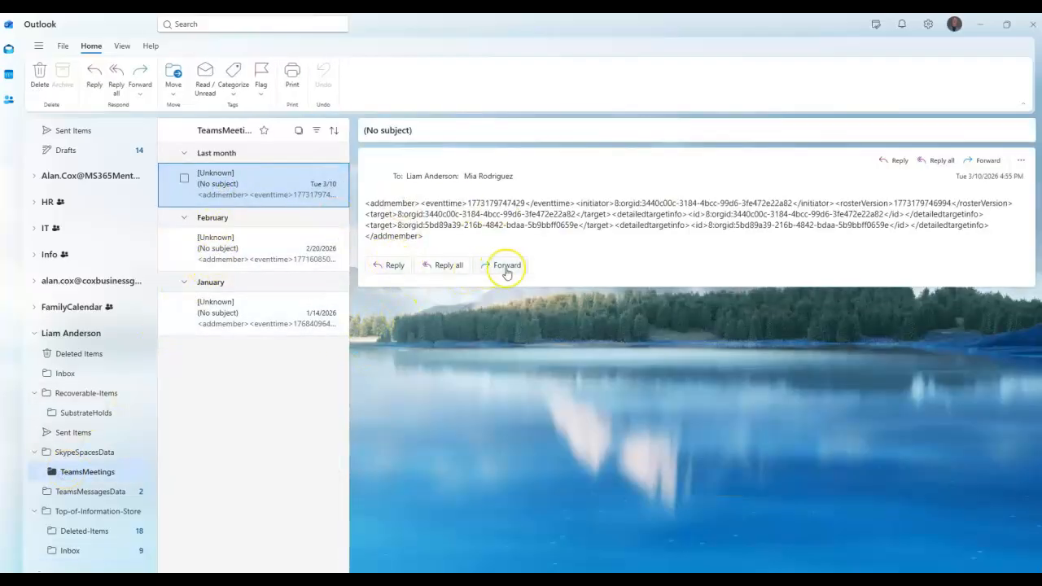
Return to TeamsMessagesData, scroll its chats, and collapse the exported mailbox's folder tree.
left_click(82, 496)
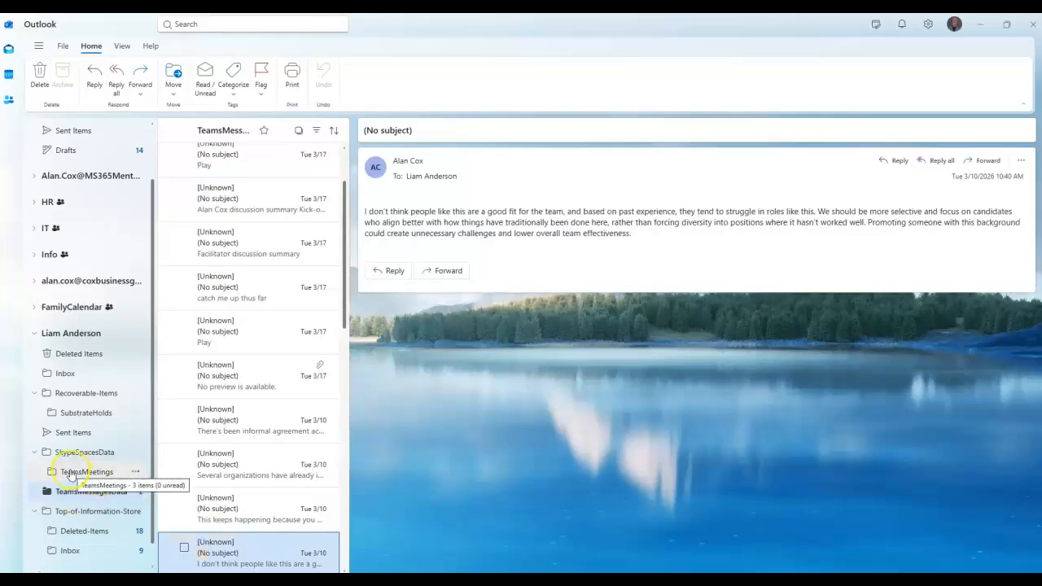
scroll(77, 479, "down", 1)
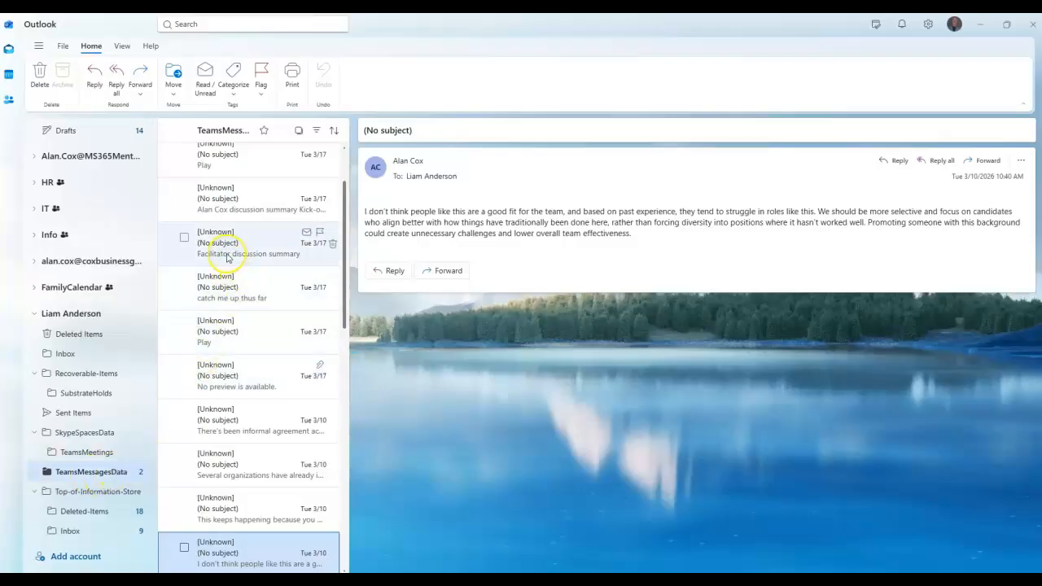
scroll(281, 346, "down", 4)
scroll(284, 348, "down", 4)
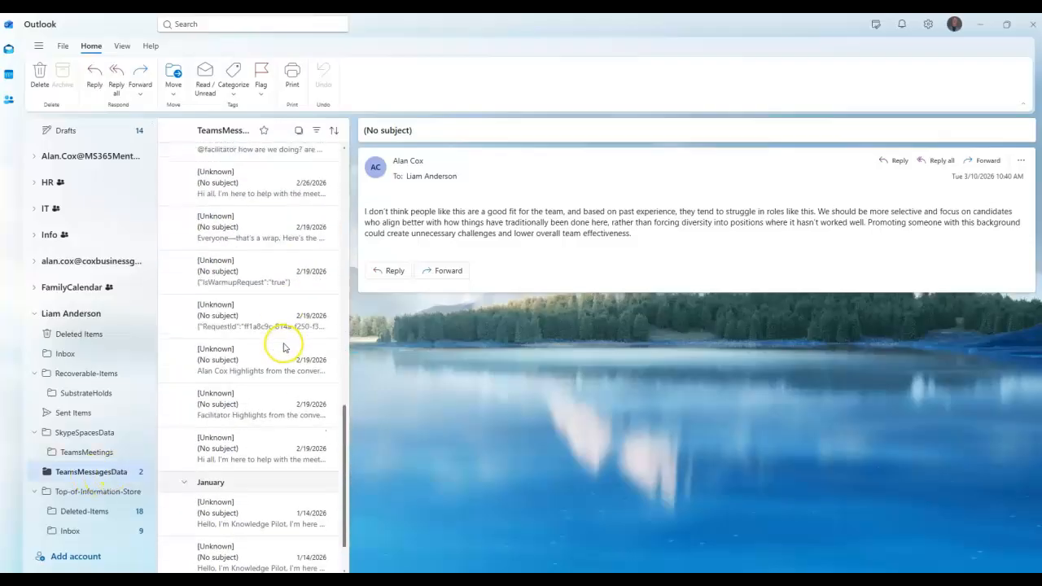
scroll(284, 343, "up", 8)
scroll(284, 343, "up", 2)
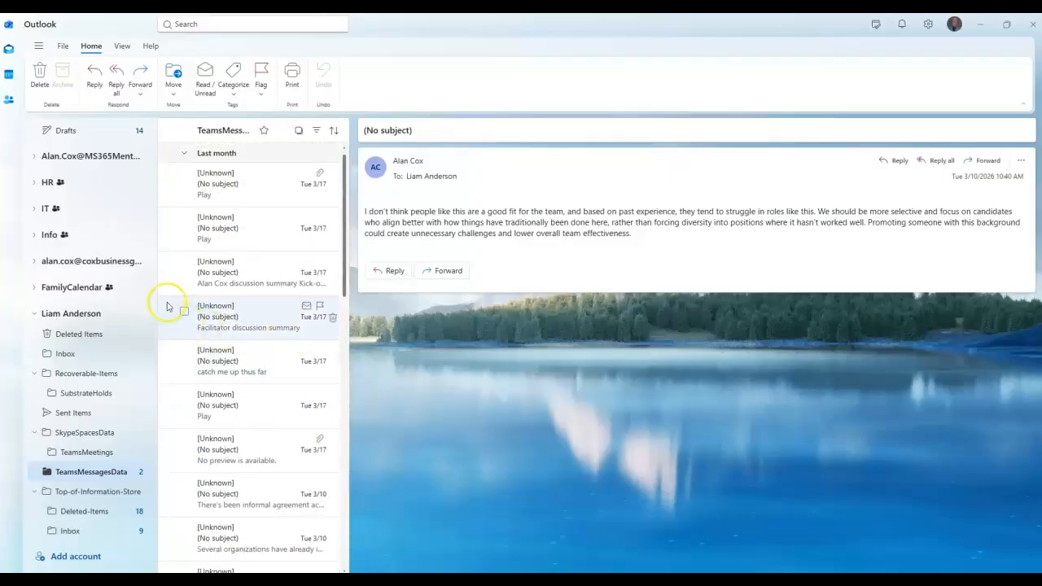
left_click(33, 313)
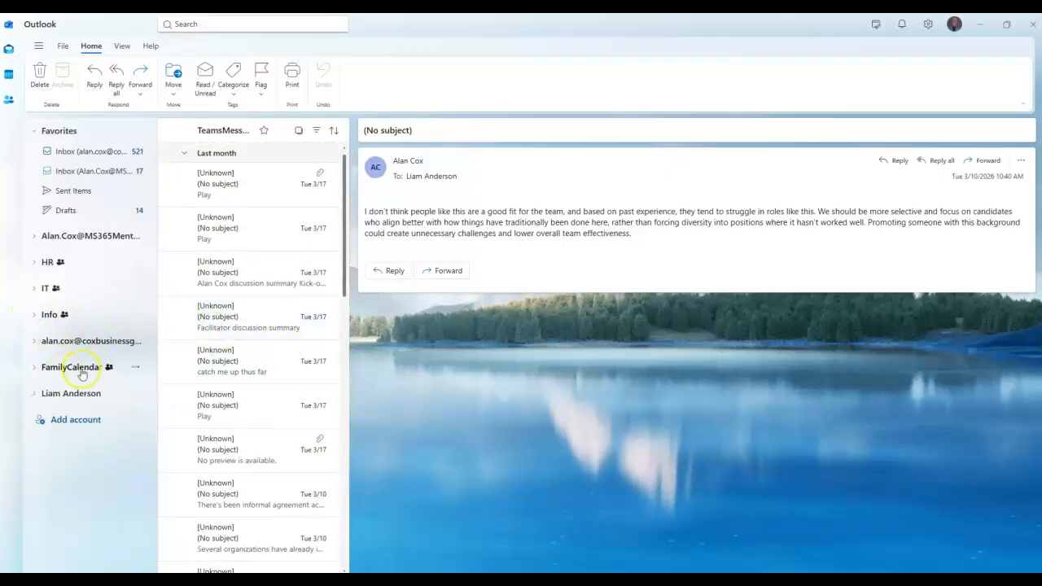
Download only the Items export package from Purview and open the Downloads folder.
left_click(980, 24)
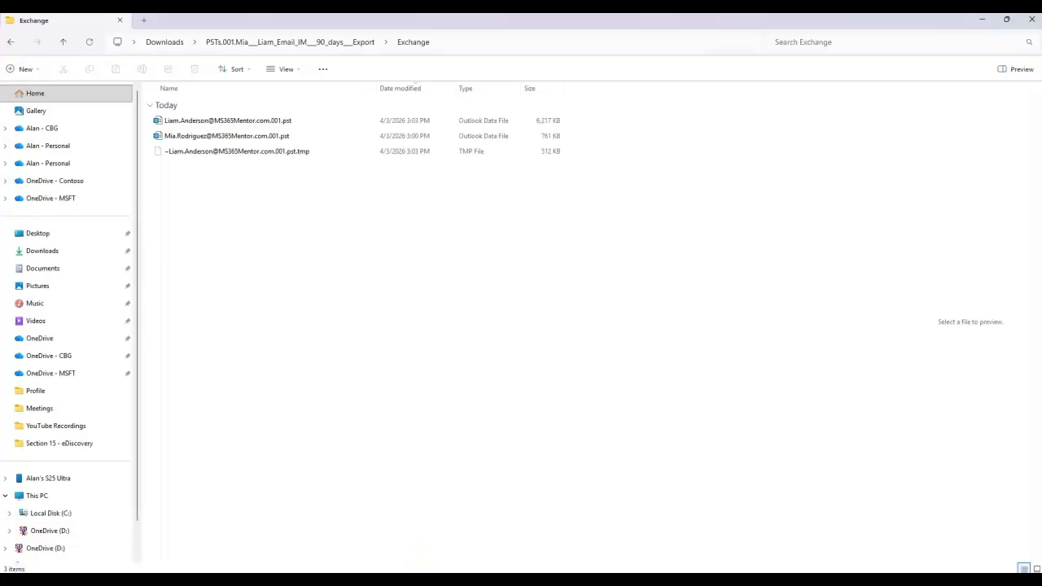
left_click(425, 533)
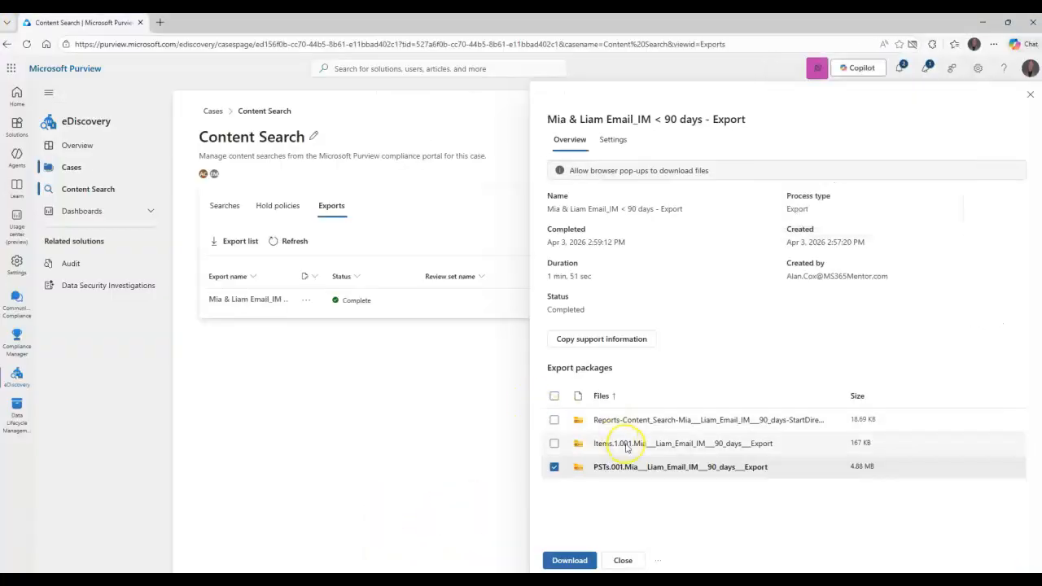
left_click(553, 466)
left_click(554, 443)
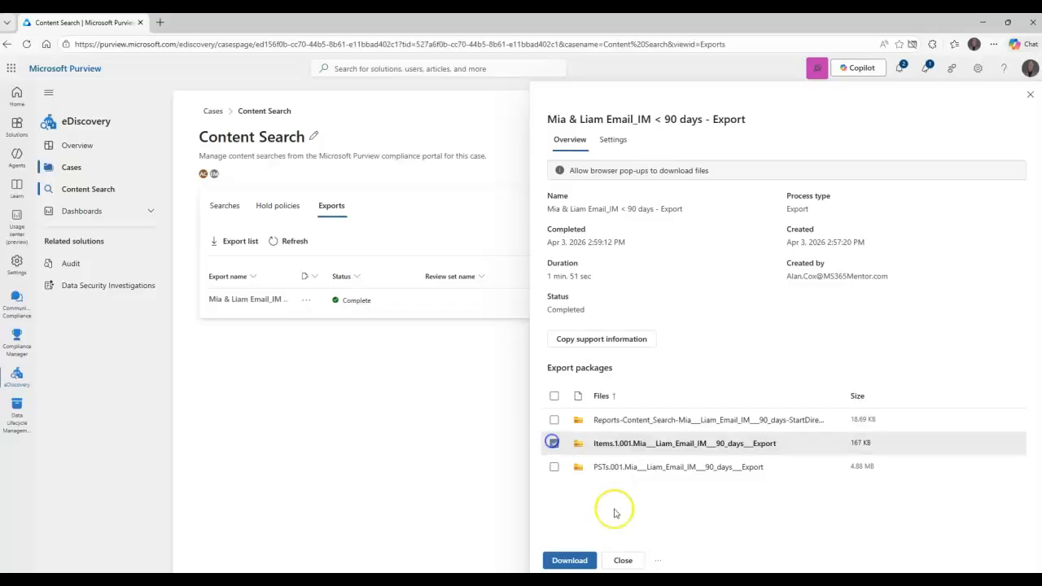
left_click(570, 560)
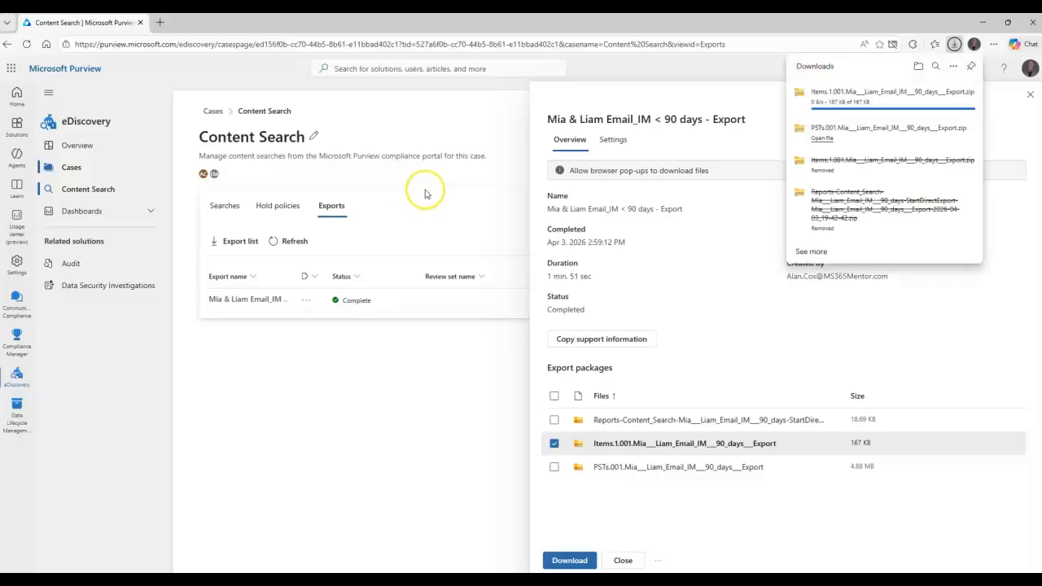
left_click(917, 65)
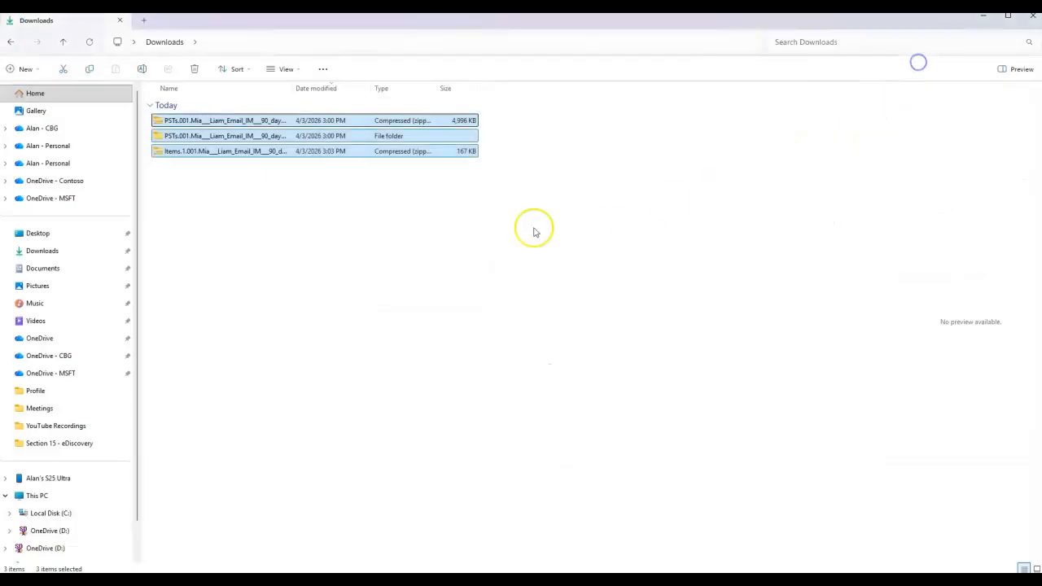
Extract the downloaded Items zip in Downloads.
left_click(290, 203)
right_click(226, 152)
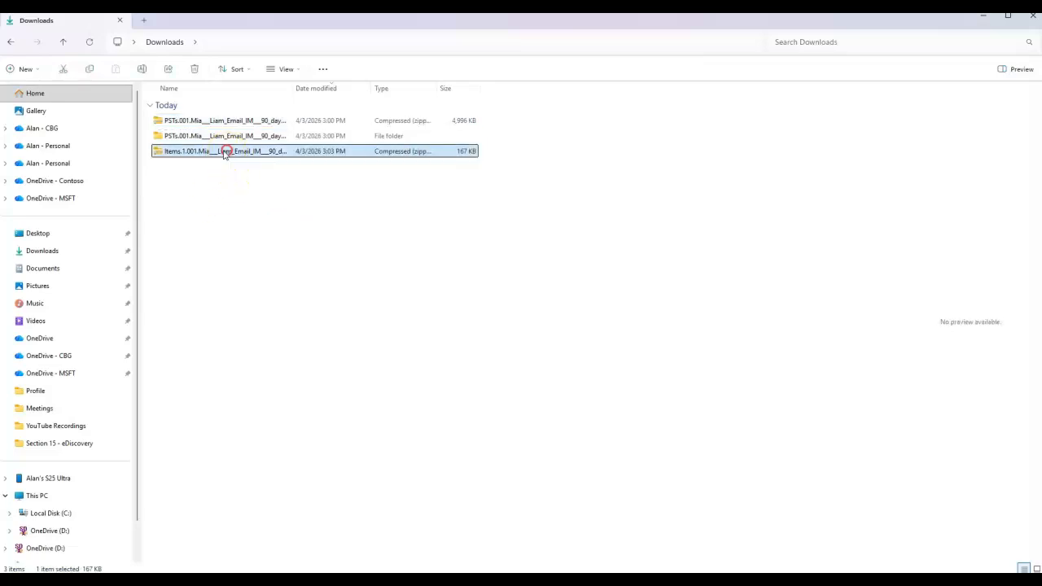
left_click(267, 298)
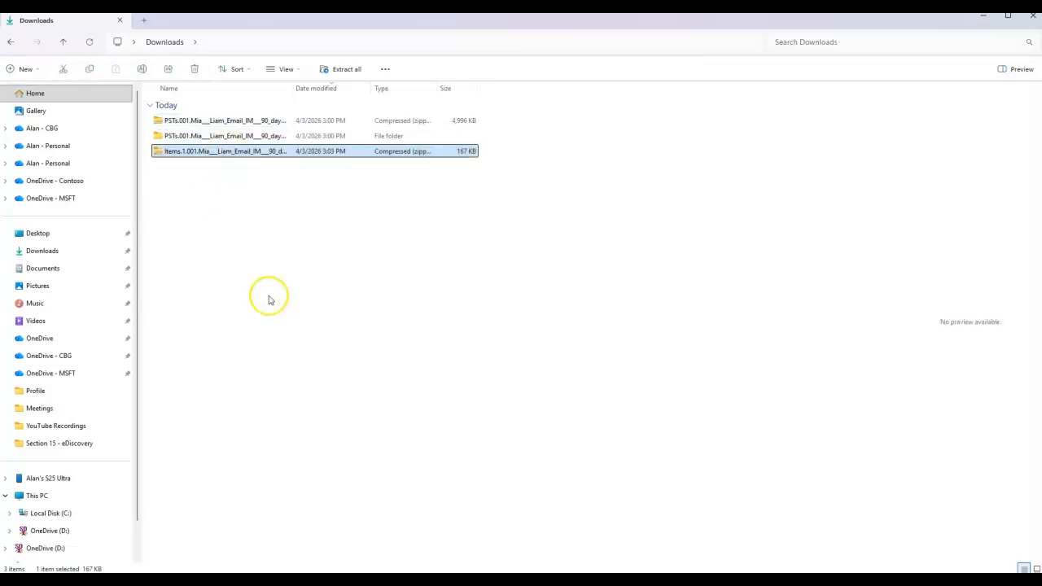
left_click(620, 403)
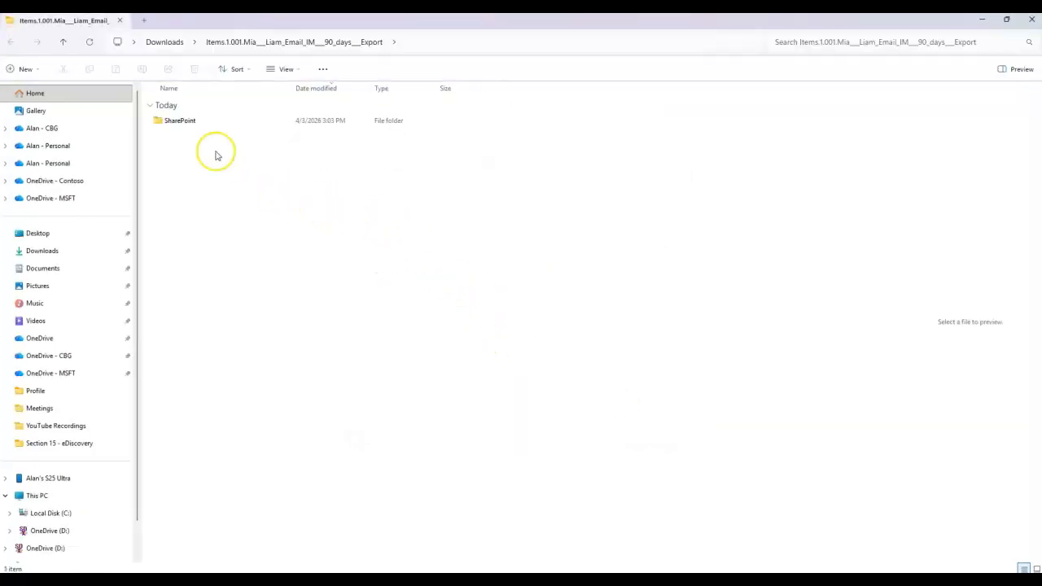
Browse SharePoint > user site > Documents > Content Pack Files to the two Word documents, then minimize.
double_click(182, 122)
double_click(205, 126)
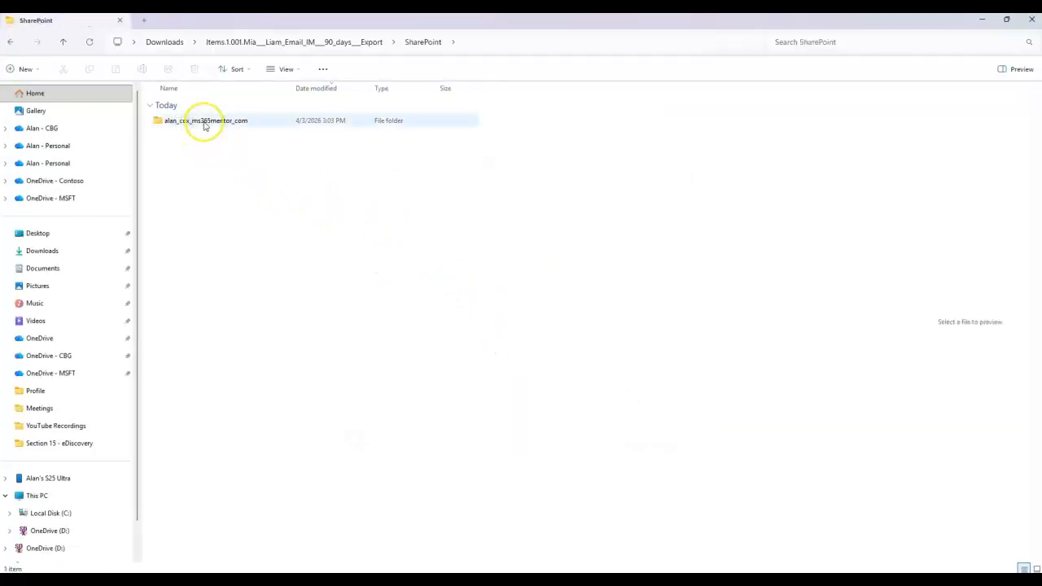
double_click(187, 124)
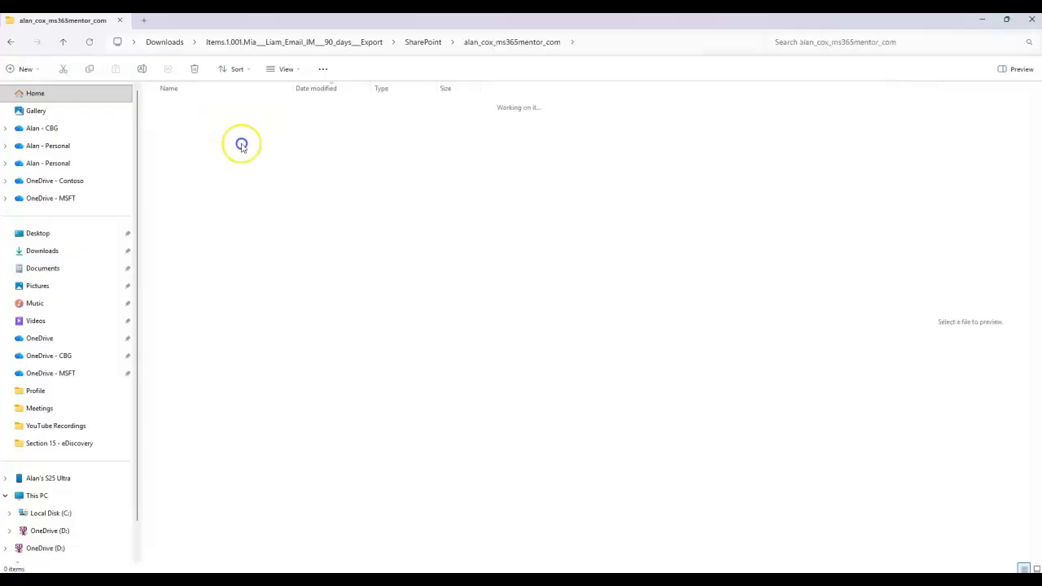
double_click(195, 125)
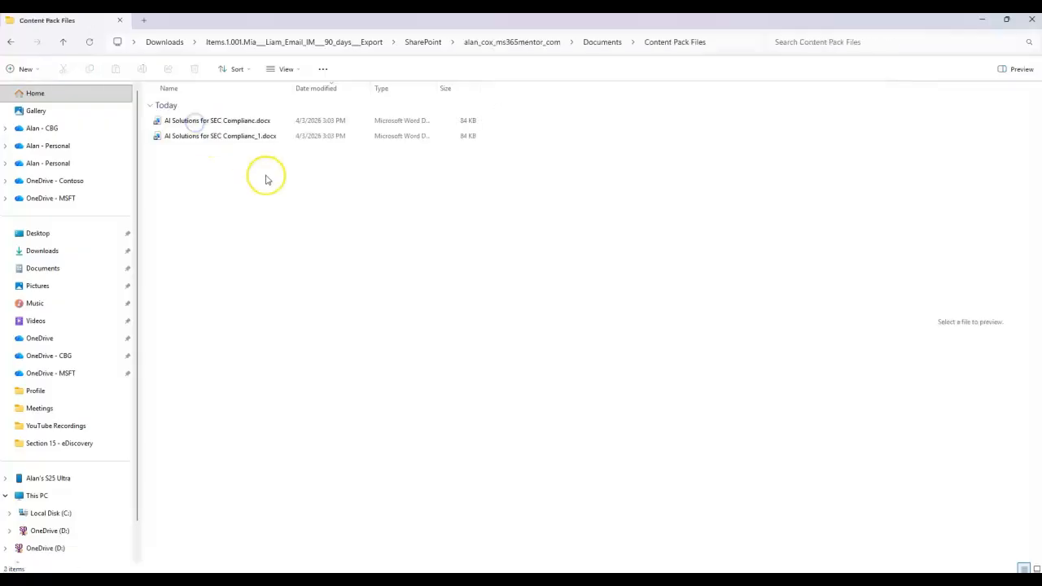
mouse_move(292, 93)
left_mouse_down()
mouse_move(325, 92)
mouse_move(298, 97)
left_mouse_up()
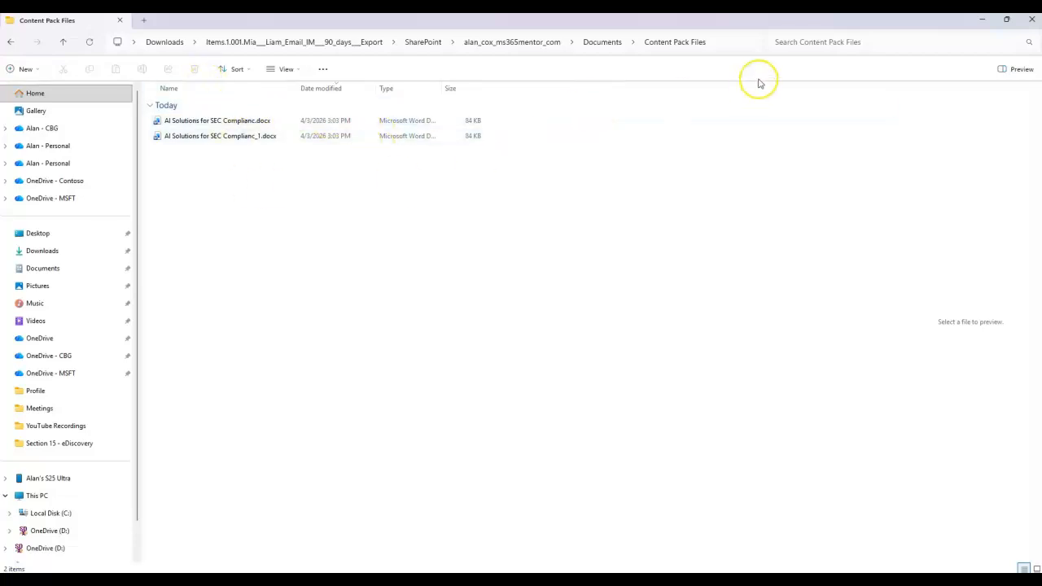
left_click(979, 21)
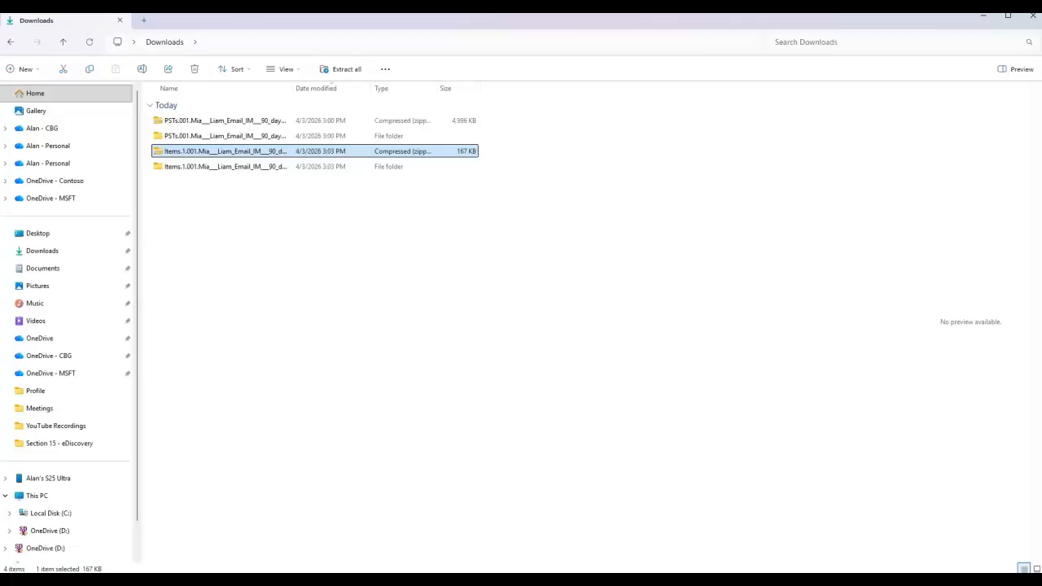
Download only the Reports package and open its zip listing Items_0, Locations, Settings and Summary CSVs.
left_click(425, 540)
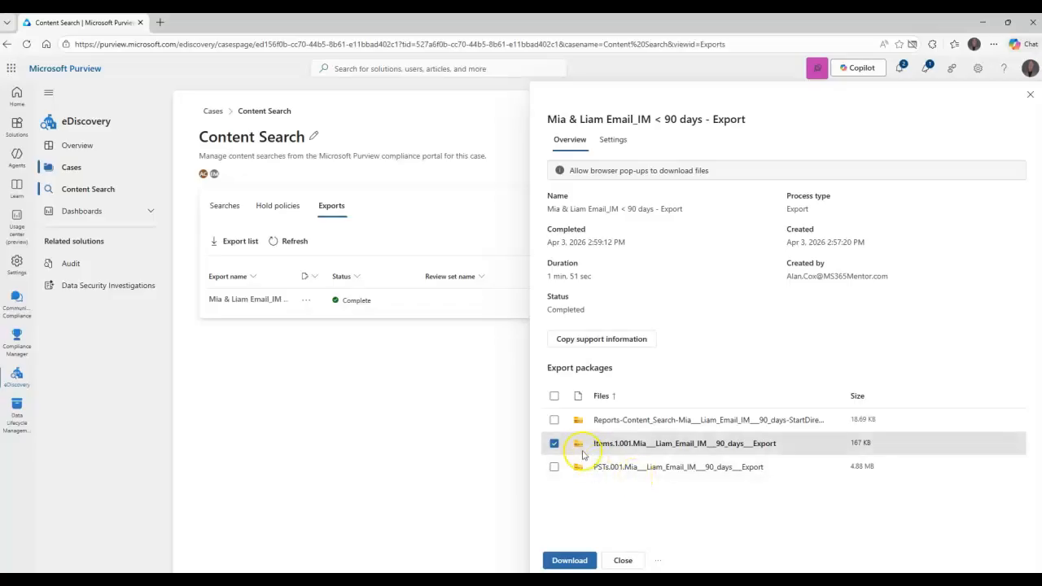
left_click(554, 420)
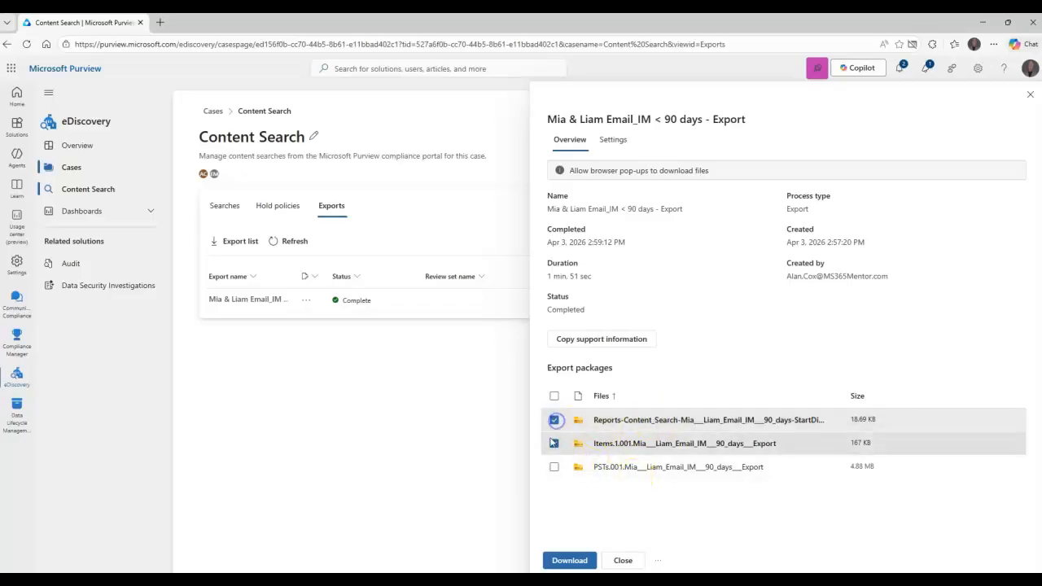
left_click(553, 442)
left_click(569, 560)
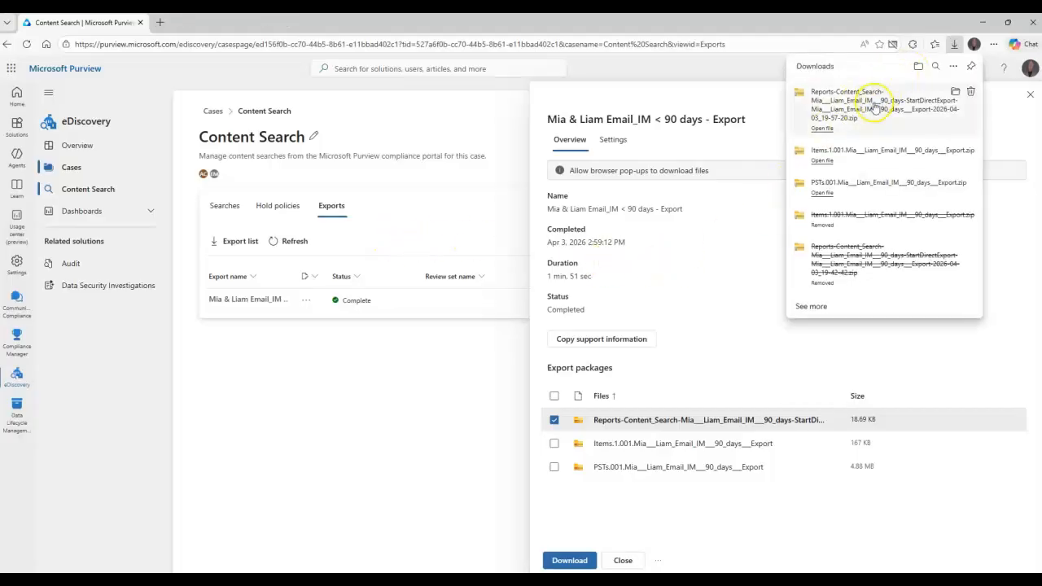
left_click(823, 129)
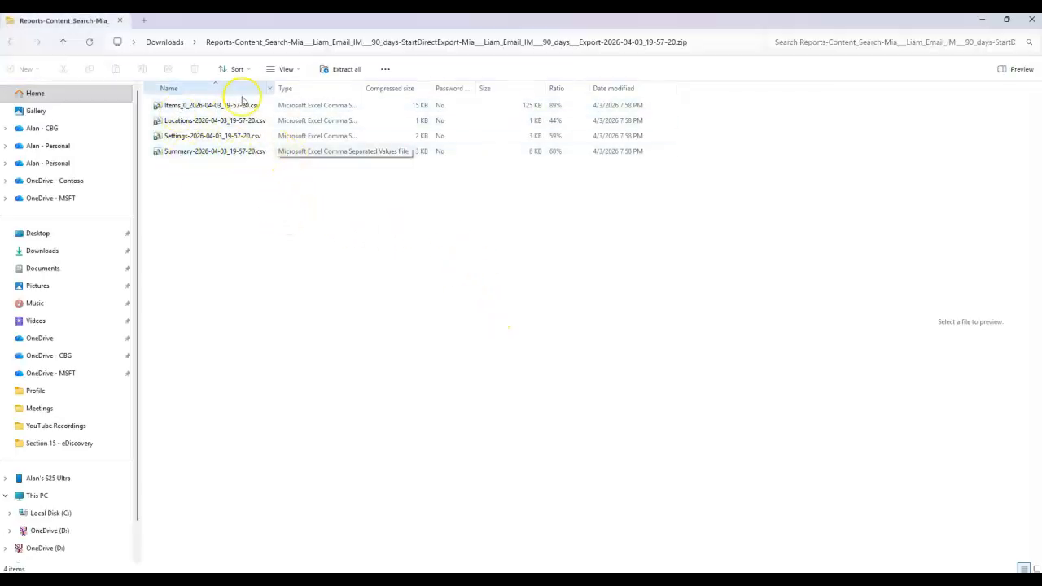
Extract all Reports zip files and select Summary-2026-04-03_19-57-20.csv.
left_click(348, 68)
left_click(621, 405)
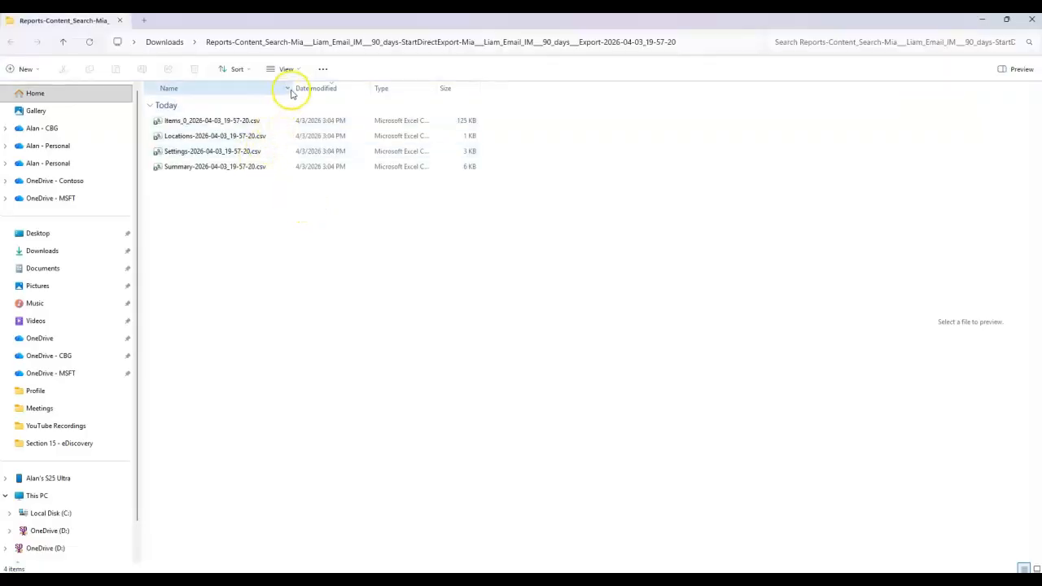
left_click_drag(291, 87, 355, 87)
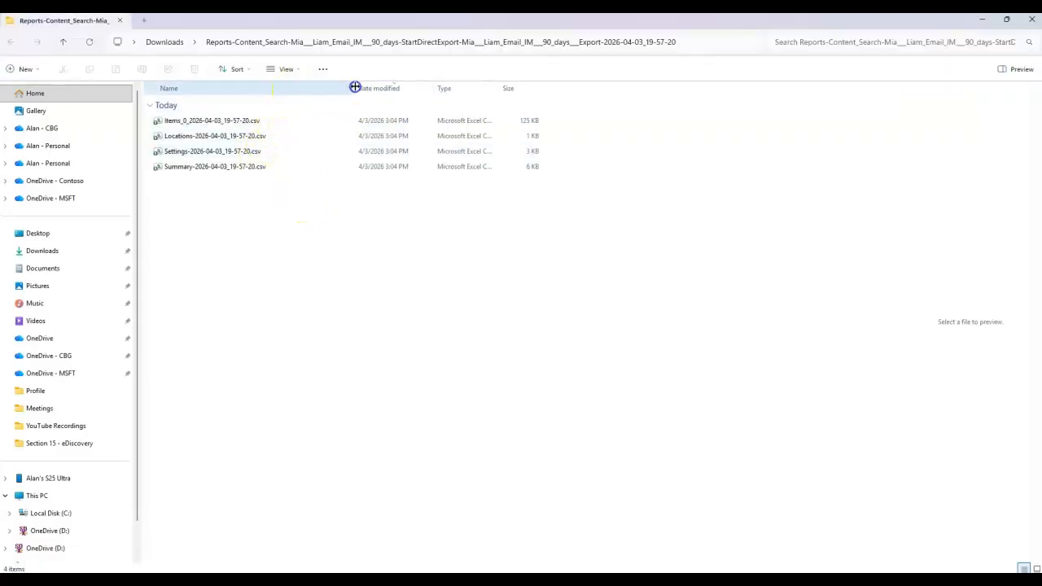
left_click(183, 167)
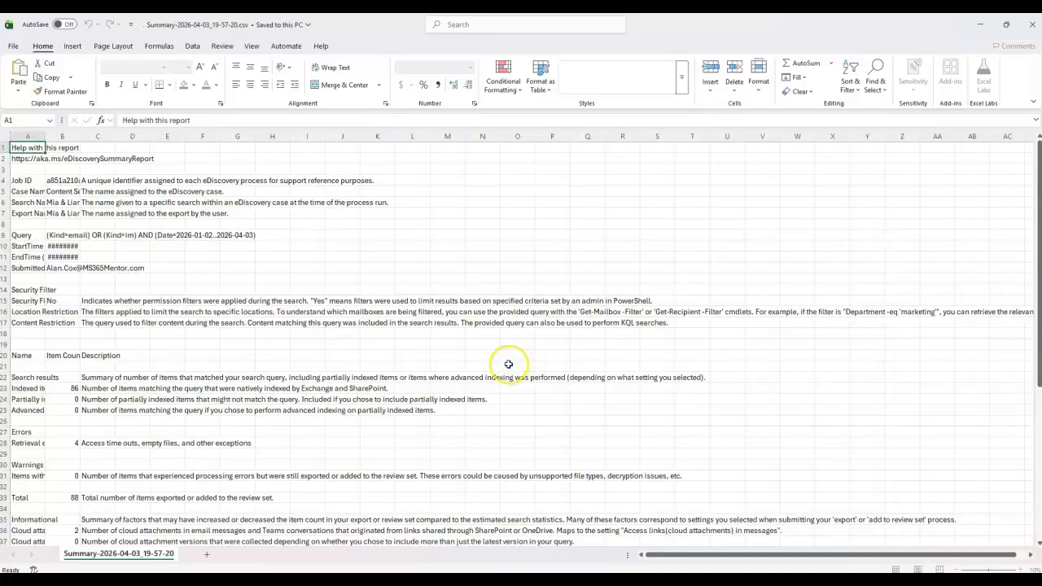
Select the whole Summary worksheet and AutoFit every column to its contents.
left_click(4, 154)
double_click(45, 153)
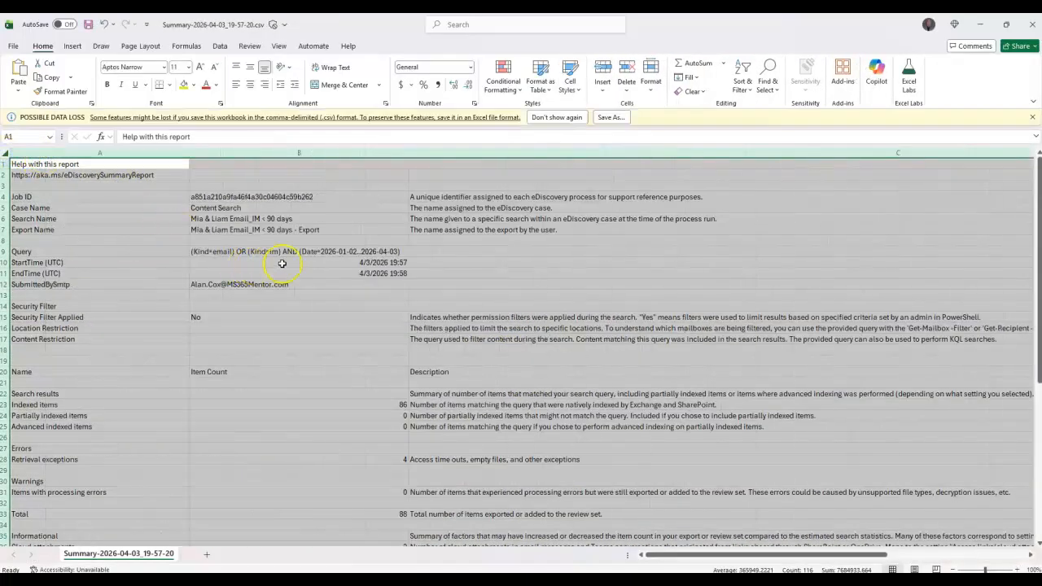
scroll(458, 237, "down", 17)
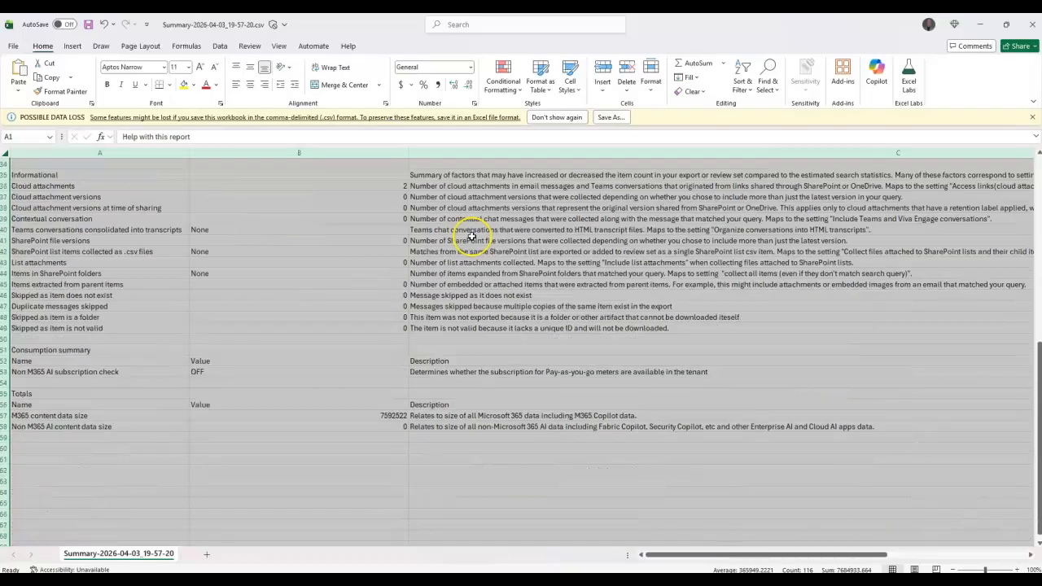
scroll(472, 231, "up", 17)
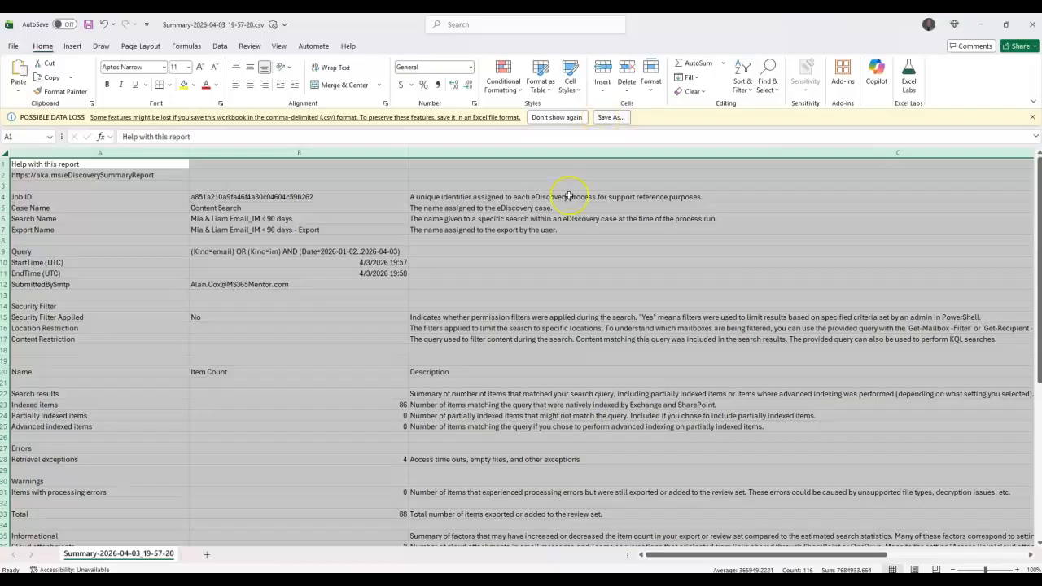
scroll(384, 310, "down", 4)
scroll(369, 298, "up", 4)
Review the Summary report showing 88 exported items, then close it without saving.
scroll(369, 296, "down", 6)
scroll(367, 295, "up", 6)
scroll(364, 291, "down", 3)
scroll(364, 290, "up", 3)
scroll(364, 289, "down", 4)
scroll(364, 289, "up", 4)
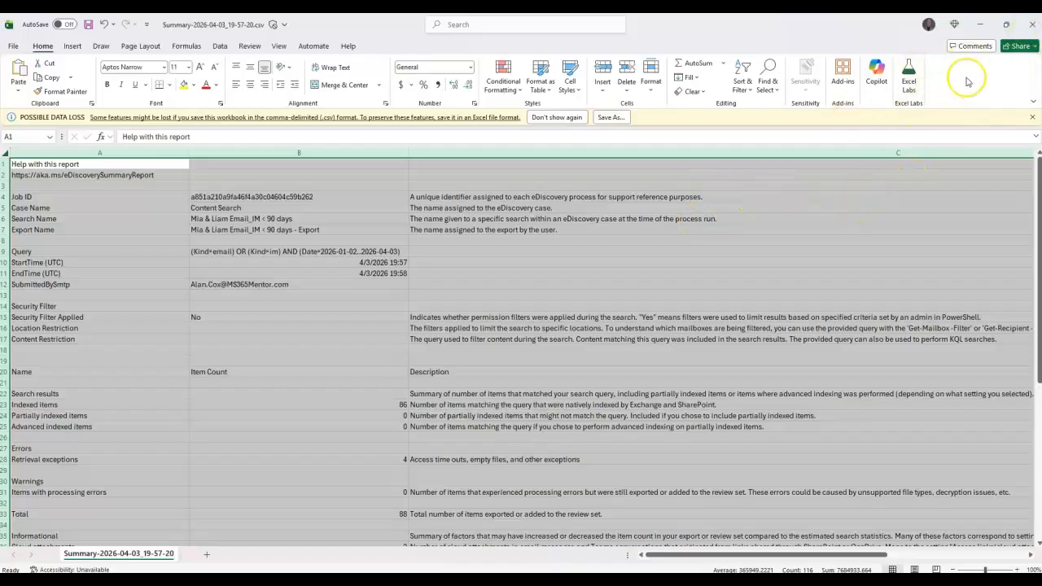
left_click(1025, 25)
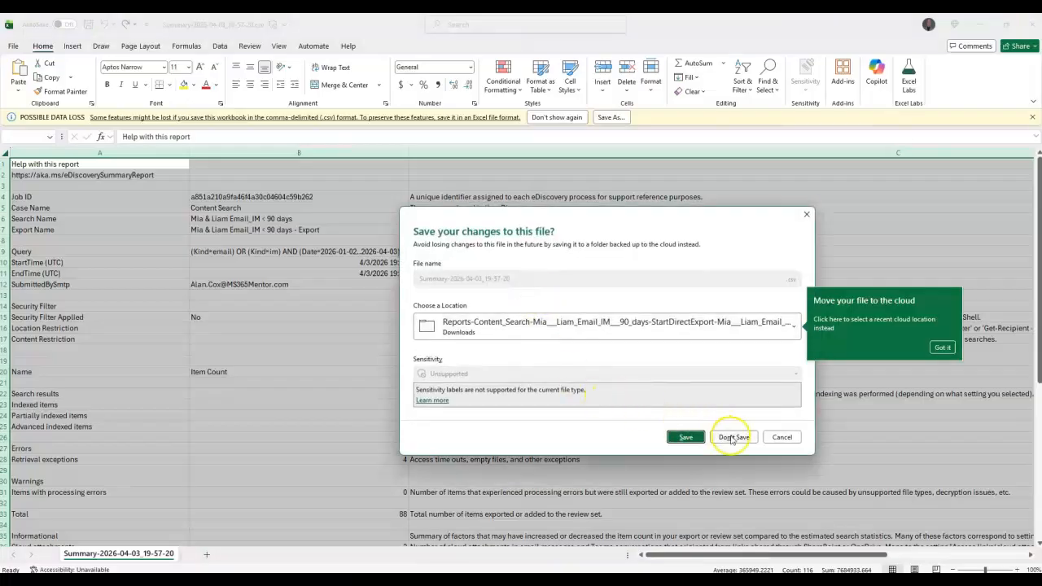
left_click(731, 438)
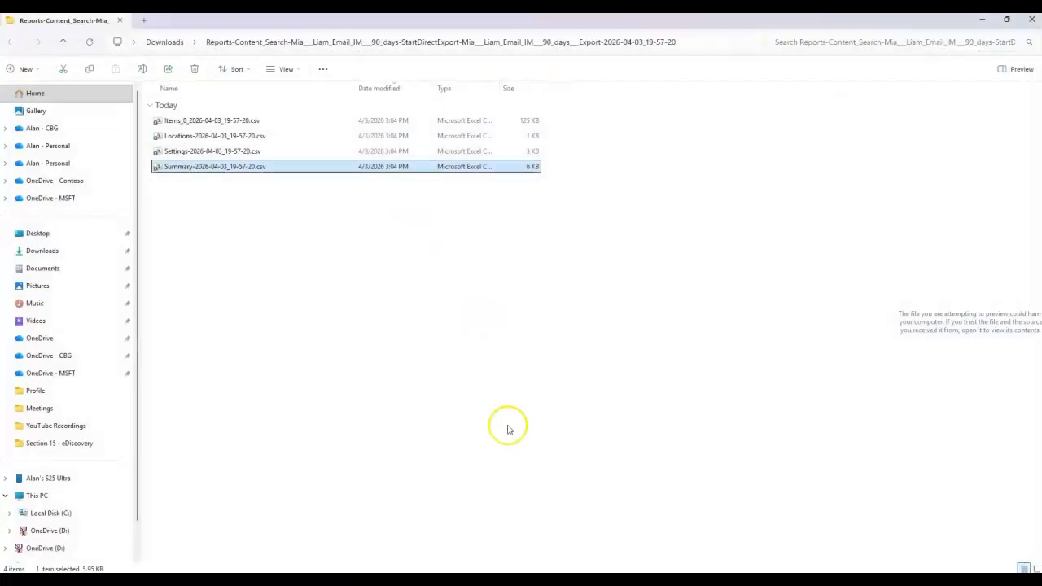
Back in Purview, dismiss the downloads list and export details, then reopen the export's details.
mouse_move(428, 578)
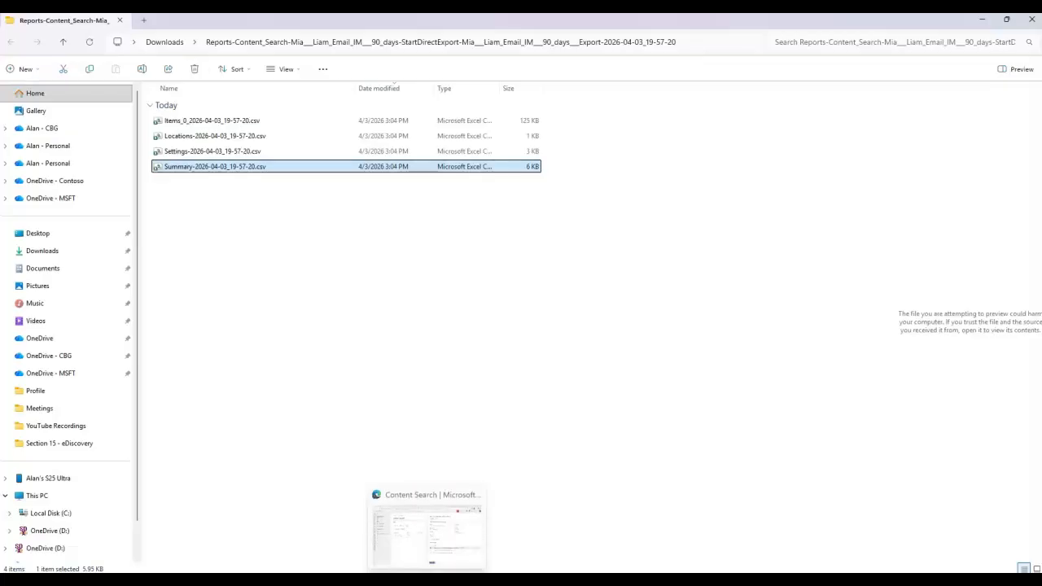
left_click(411, 521)
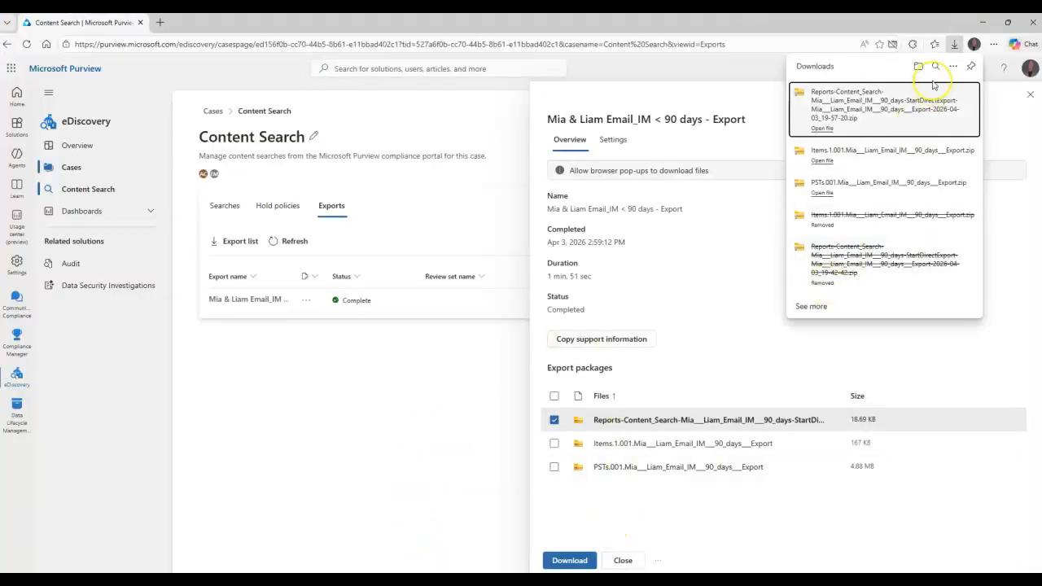
left_click(954, 46)
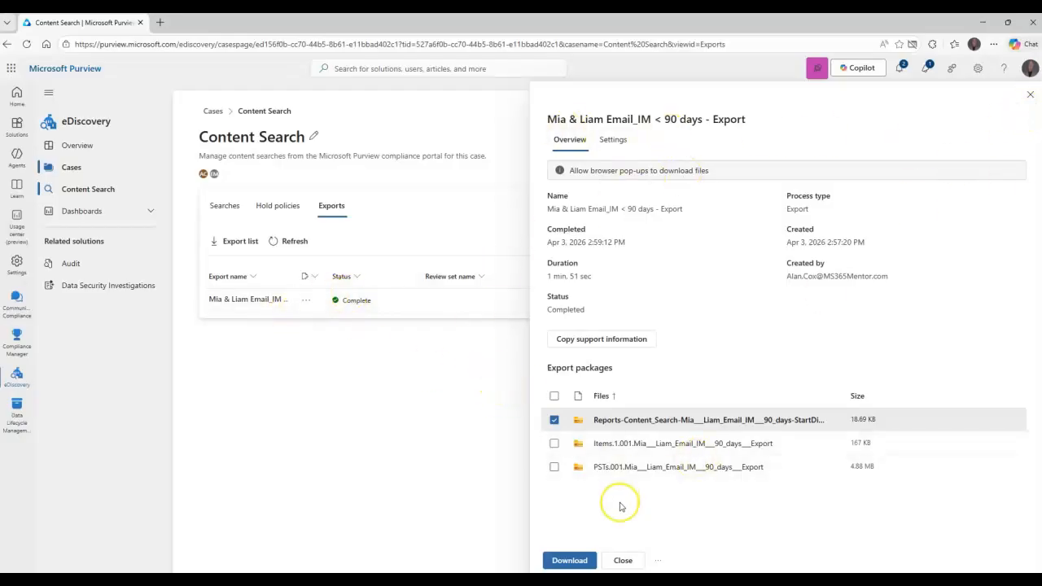
left_click(1031, 97)
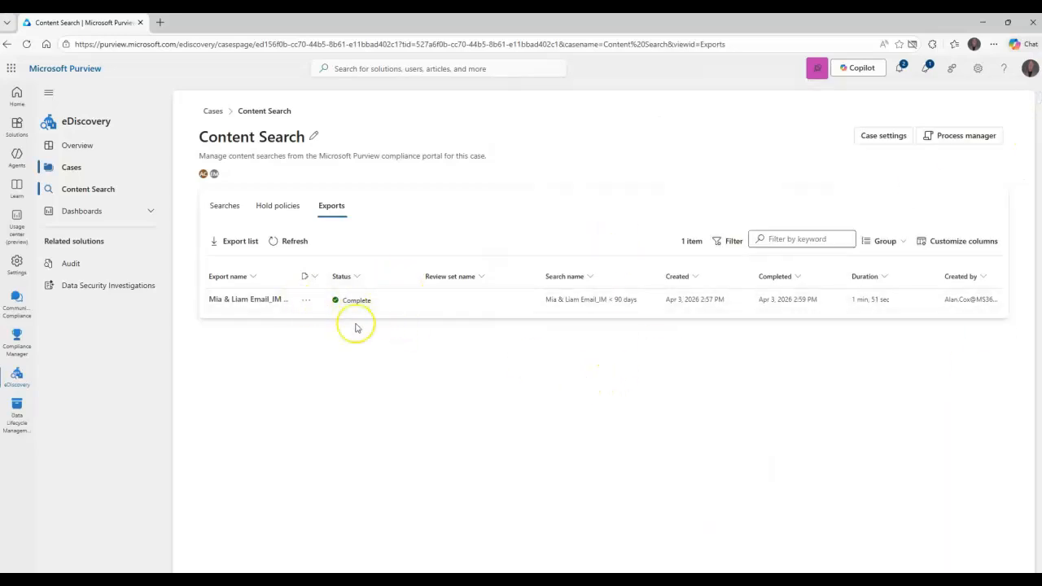
left_click(306, 301)
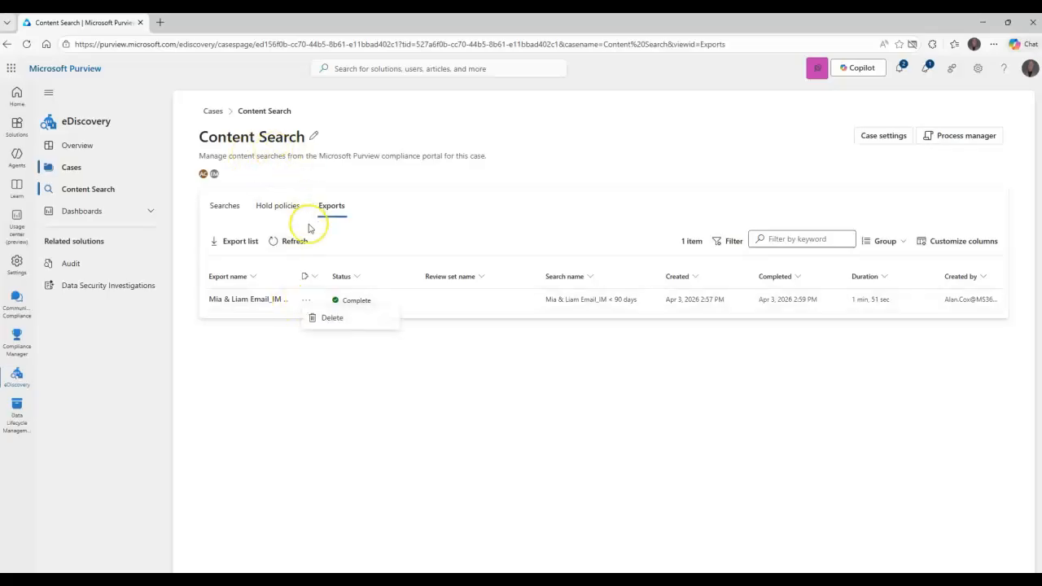
left_click(274, 299)
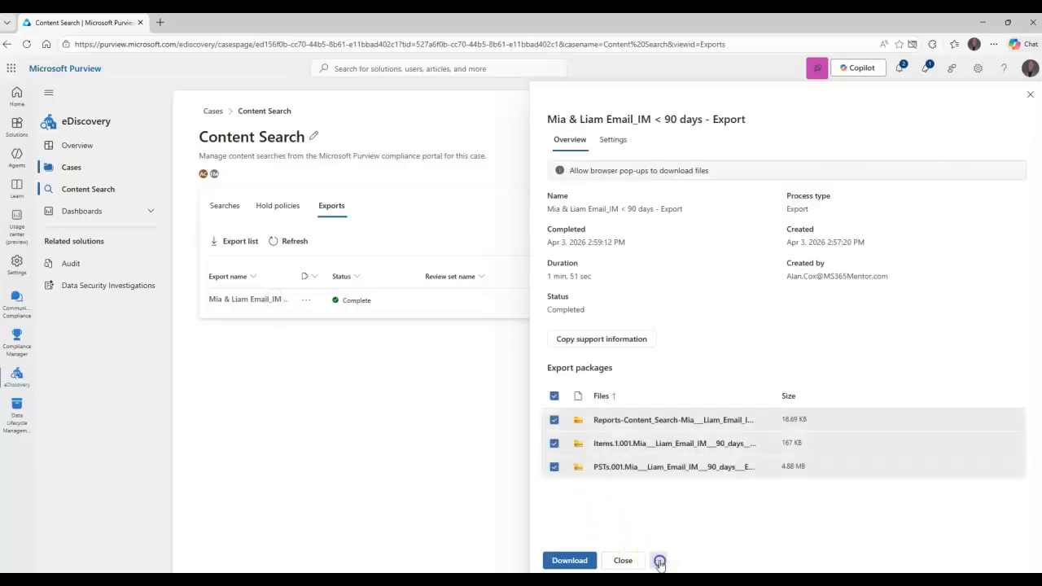
Delete the export and confirm, leaving 0 exports, then view the Searches list.
left_click(683, 541)
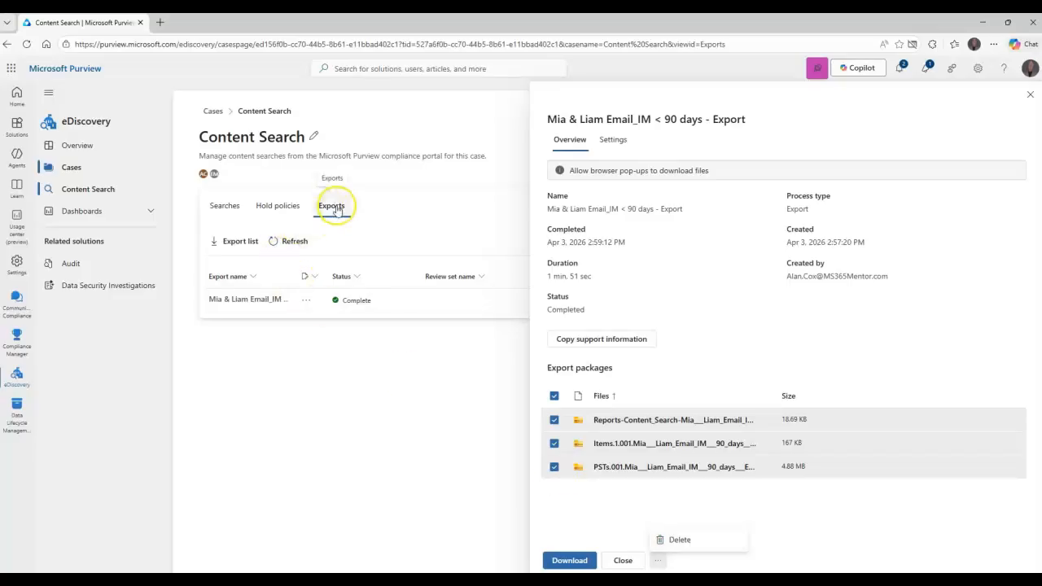
left_click(669, 539)
left_click(600, 345)
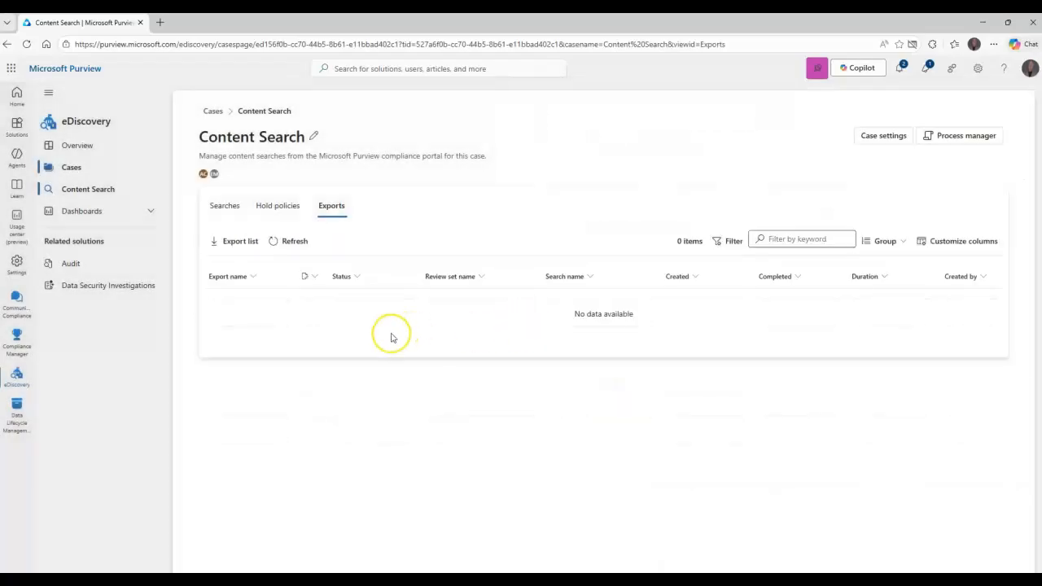
left_click(230, 206)
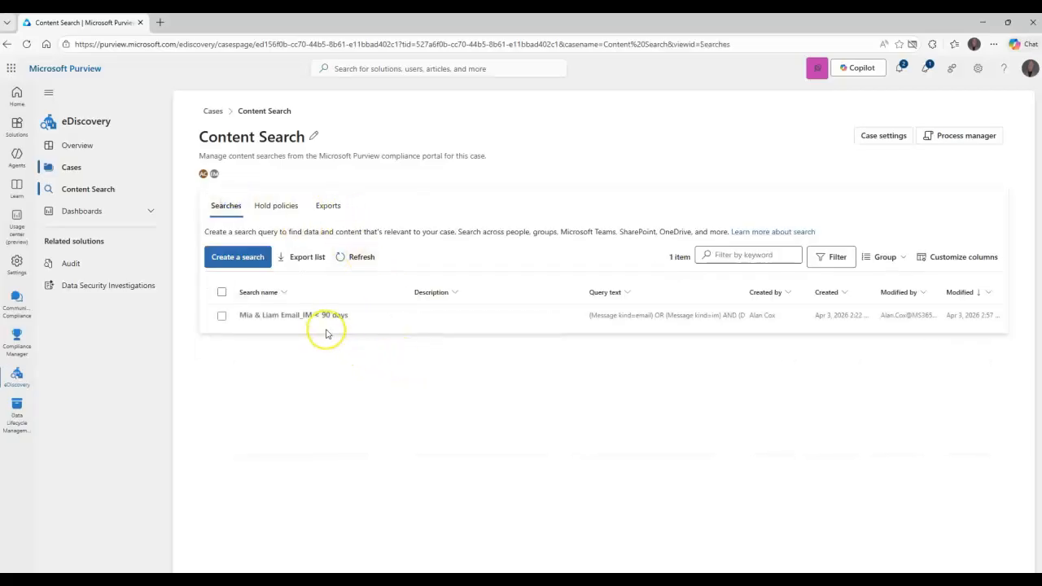